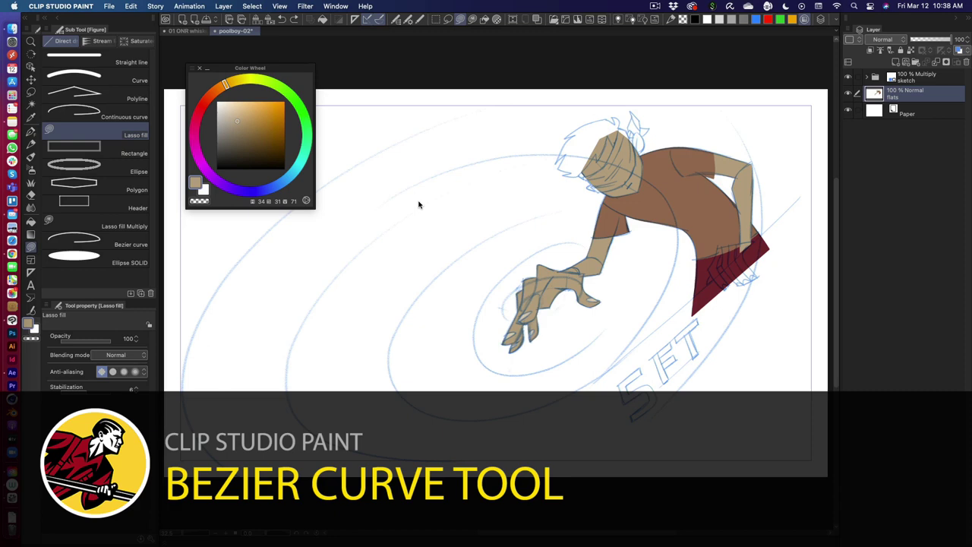
Fill a freeform tan shape on the blank canvas and one finger of the hip hand with Lasso fill.
{"action": "mouse_move", "coordinate": [386, 196]}
{"action": "left_mouse_down"}
{"action": "mouse_move", "coordinate": [397, 245]}
{"action": "mouse_move", "coordinate": [375, 204]}
{"action": "mouse_move", "coordinate": [416, 155]}
{"action": "left_mouse_up"}
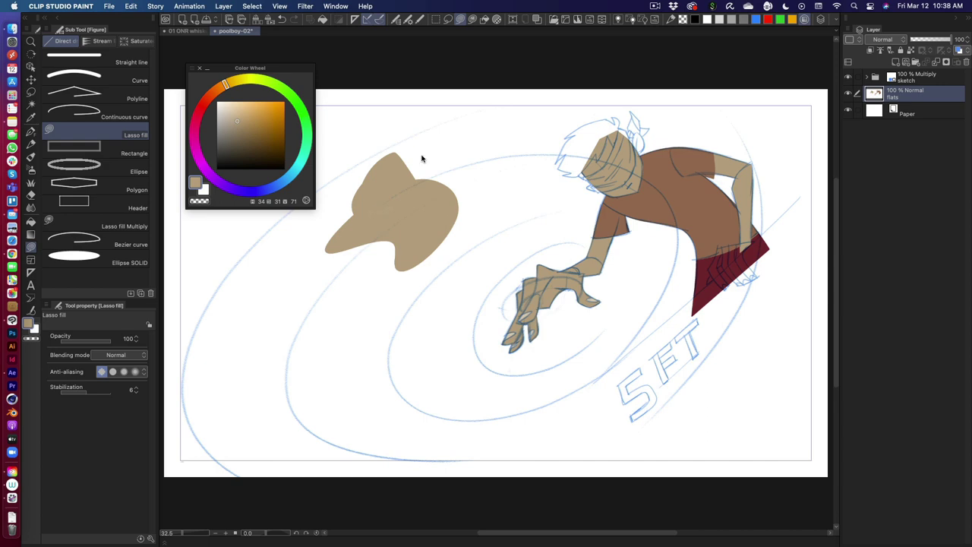
{"action": "scroll", "coordinate": [674, 298], "scroll_direction": "up", "scroll_amount": 8}
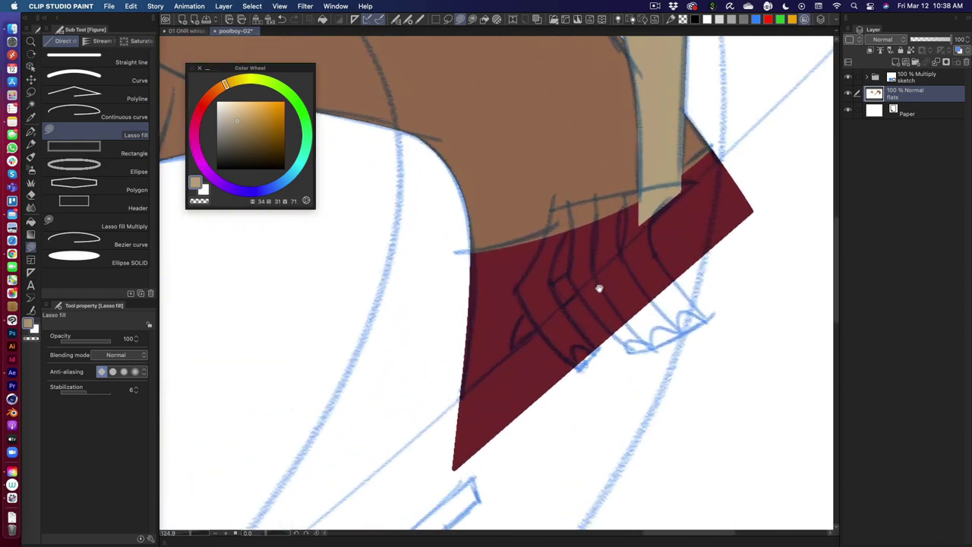
{"action": "left_click_drag", "start_coordinate": [599, 288], "coordinate": [549, 281]}
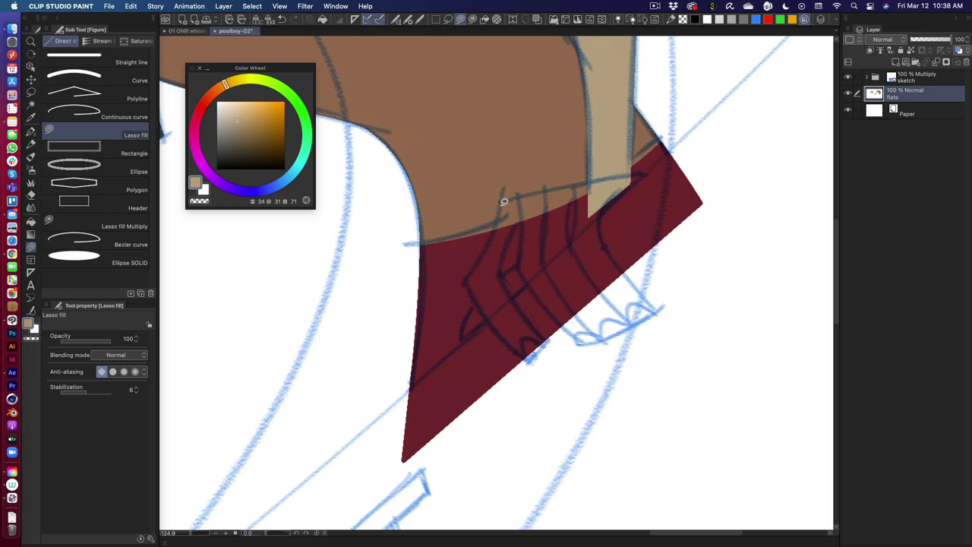
{"action": "mouse_move", "coordinate": [501, 200]}
{"action": "left_mouse_down"}
{"action": "mouse_move", "coordinate": [471, 271]}
{"action": "mouse_move", "coordinate": [491, 320]}
{"action": "mouse_move", "coordinate": [510, 299]}
{"action": "mouse_move", "coordinate": [524, 214]}
{"action": "left_mouse_up"}
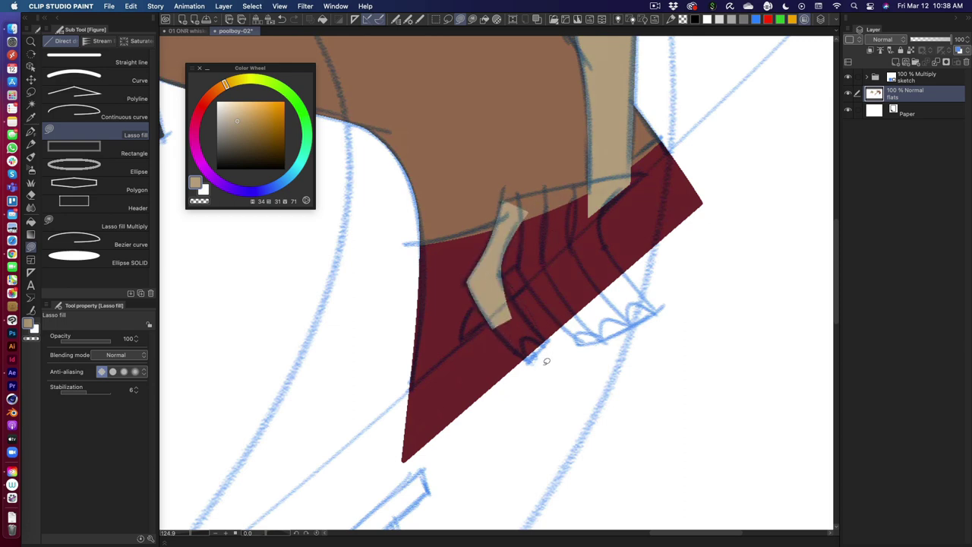
{"action": "key", "text": "super+0"}
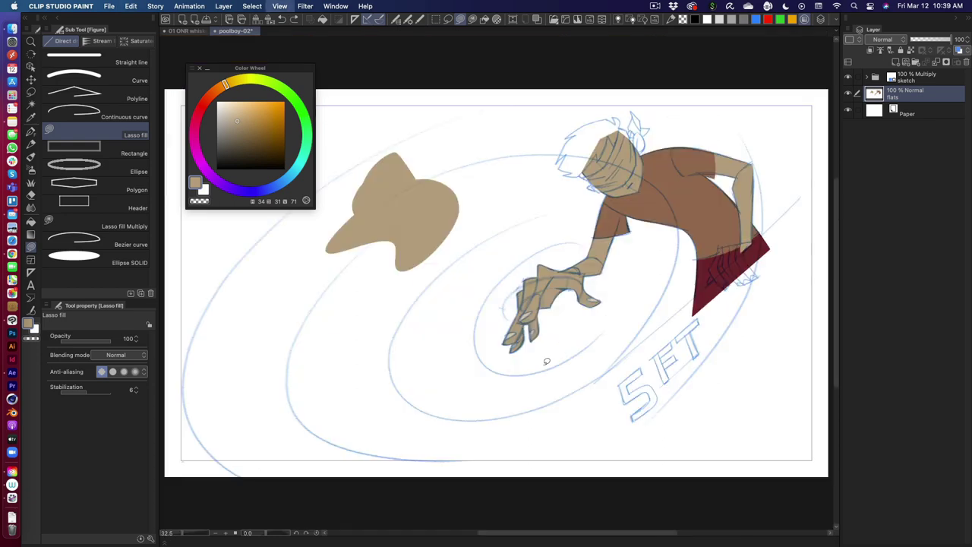
Undo the Lasso fill shapes on the flats layer.
{"action": "key", "text": "super+z"}
{"action": "key", "text": "super+z"}
{"action": "key", "text": "super+z"}
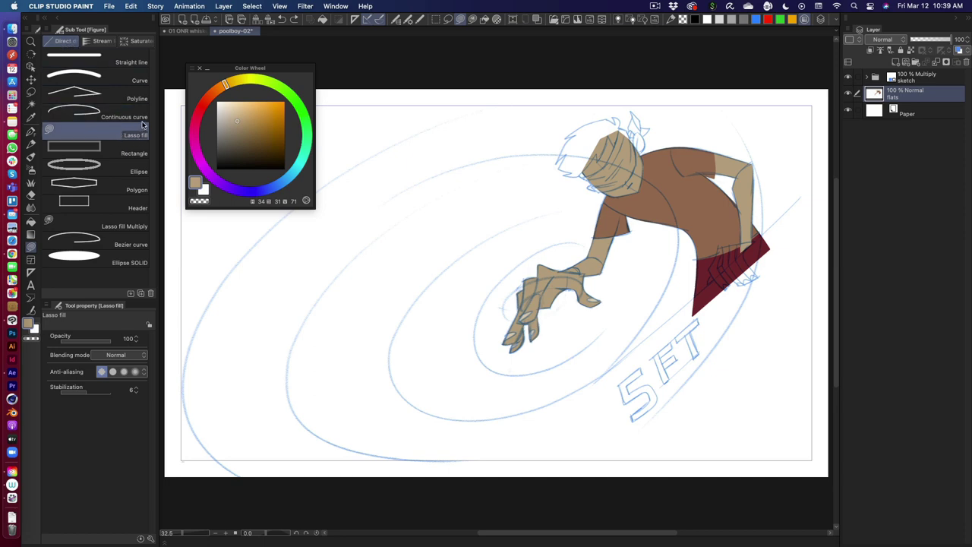
Select the Bezier curve sub tool with Cubic Bezier as its curve type.
{"action": "left_click", "coordinate": [137, 245]}
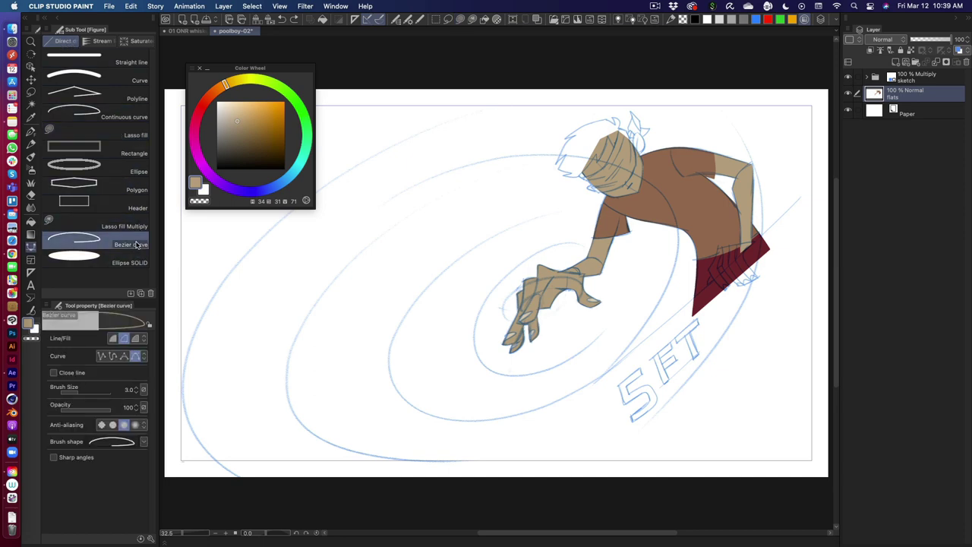
{"action": "left_click", "coordinate": [143, 356]}
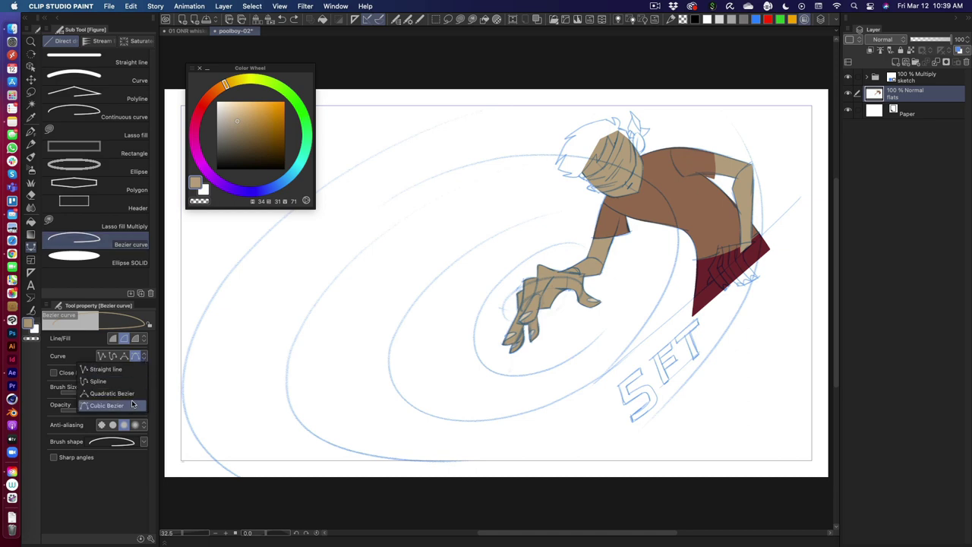
{"action": "left_click", "coordinate": [146, 355]}
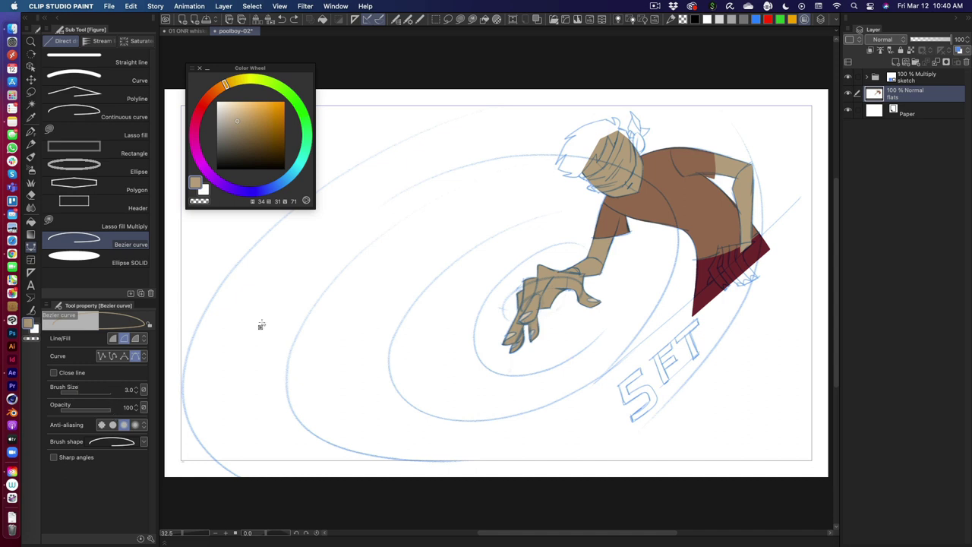
Draw a closed horn-shaped Bezier outline with curved sides and straight lower edges beside the figure.
{"action": "left_click_drag", "start_coordinate": [303, 246], "coordinate": [375, 345]}
{"action": "left_click", "coordinate": [362, 376]}
{"action": "left_click", "coordinate": [280, 369]}
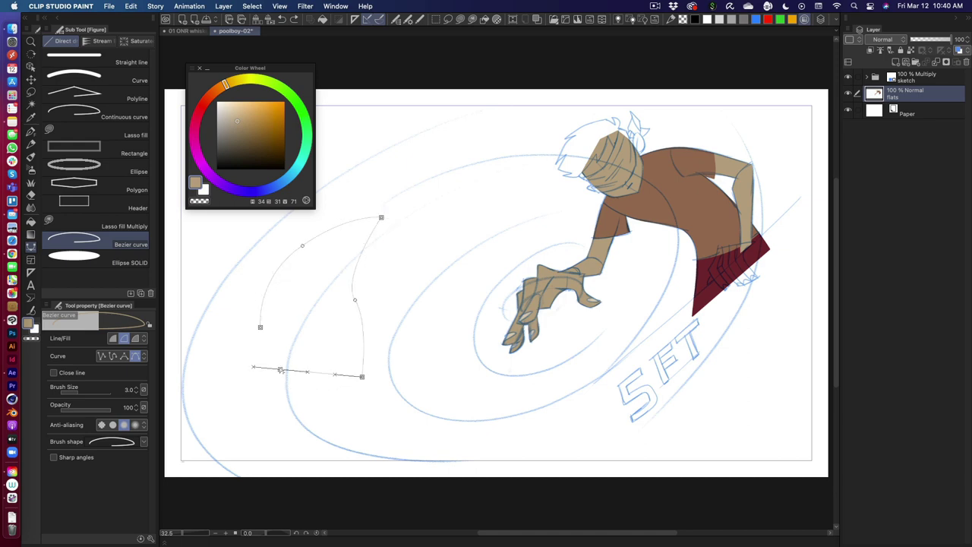
{"action": "left_click", "coordinate": [261, 327]}
Start a second Bezier outline overlapping the first and adjust its first two points and their handles.
{"action": "scroll", "coordinate": [324, 319], "scroll_direction": "up", "scroll_amount": 5}
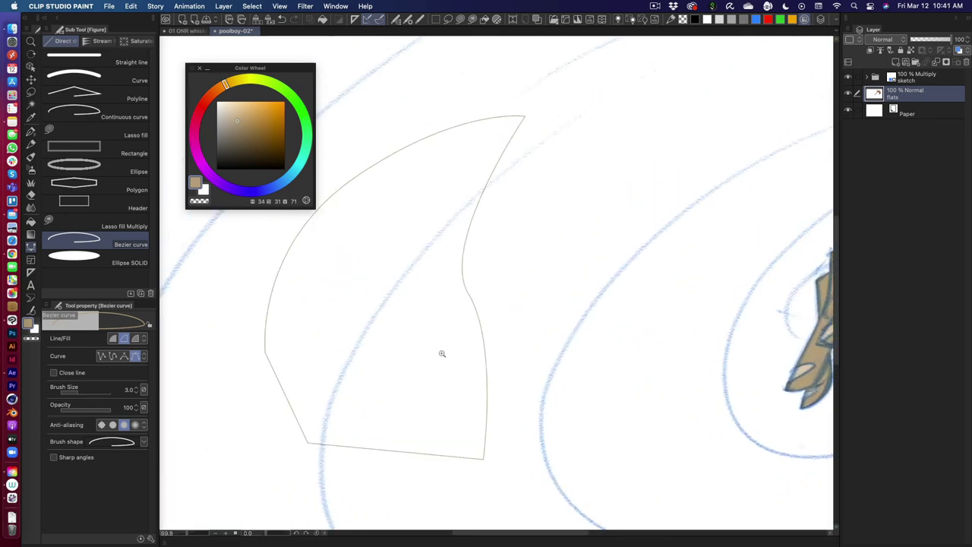
{"action": "scroll", "coordinate": [488, 387], "scroll_direction": "down", "scroll_amount": 2}
{"action": "left_click_drag", "start_coordinate": [486, 395], "coordinate": [440, 398]}
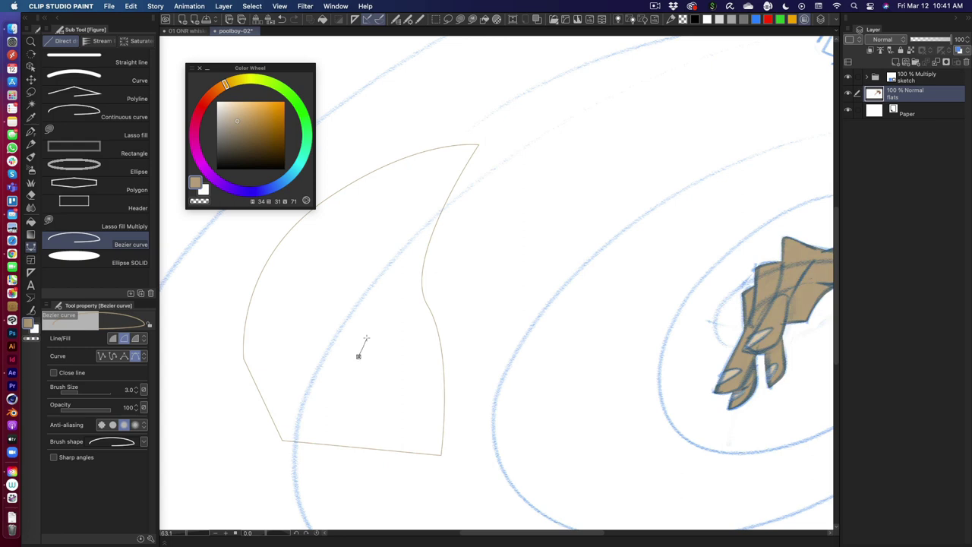
{"action": "left_click_drag", "start_coordinate": [410, 230], "coordinate": [476, 182]}
{"action": "mouse_move", "coordinate": [410, 230]}
{"action": "left_mouse_down"}
{"action": "mouse_move", "coordinate": [406, 217]}
{"action": "mouse_move", "coordinate": [420, 221]}
{"action": "left_mouse_up"}
{"action": "left_click_drag", "start_coordinate": [355, 270], "coordinate": [350, 254]}
{"action": "left_click_drag", "start_coordinate": [354, 308], "coordinate": [347, 313]}
{"action": "left_click_drag", "start_coordinate": [358, 357], "coordinate": [351, 369]}
Extend the second outline with straight corner segments and curved segments around toward its starting side.
{"action": "left_click_drag", "start_coordinate": [419, 219], "coordinate": [519, 184]}
{"action": "left_click", "coordinate": [519, 182]}
{"action": "left_click", "coordinate": [569, 254]}
{"action": "left_click_drag", "start_coordinate": [647, 306], "coordinate": [673, 325]}
{"action": "left_click_drag", "start_coordinate": [532, 384], "coordinate": [512, 354]}
{"action": "left_click_drag", "start_coordinate": [483, 286], "coordinate": [470, 251]}
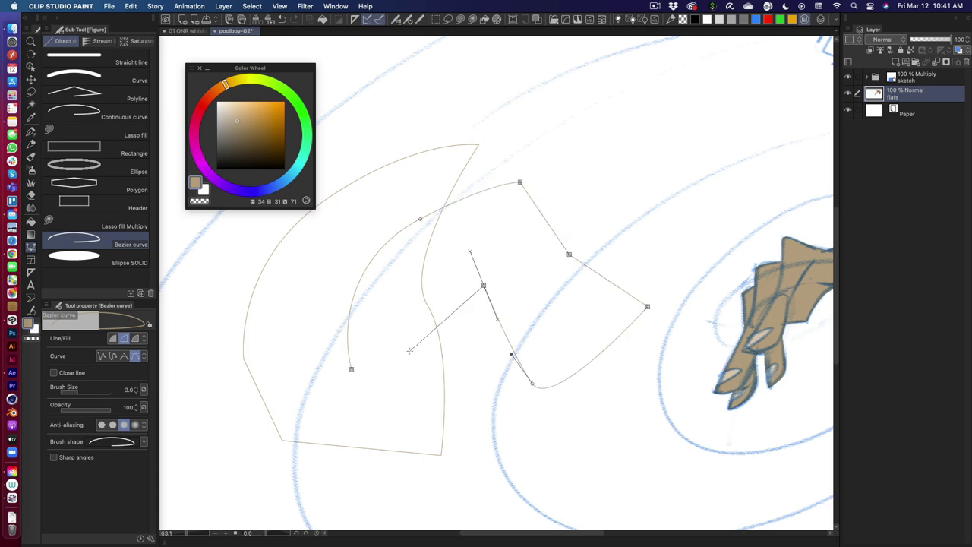
{"action": "left_click_drag", "start_coordinate": [416, 347], "coordinate": [414, 376]}
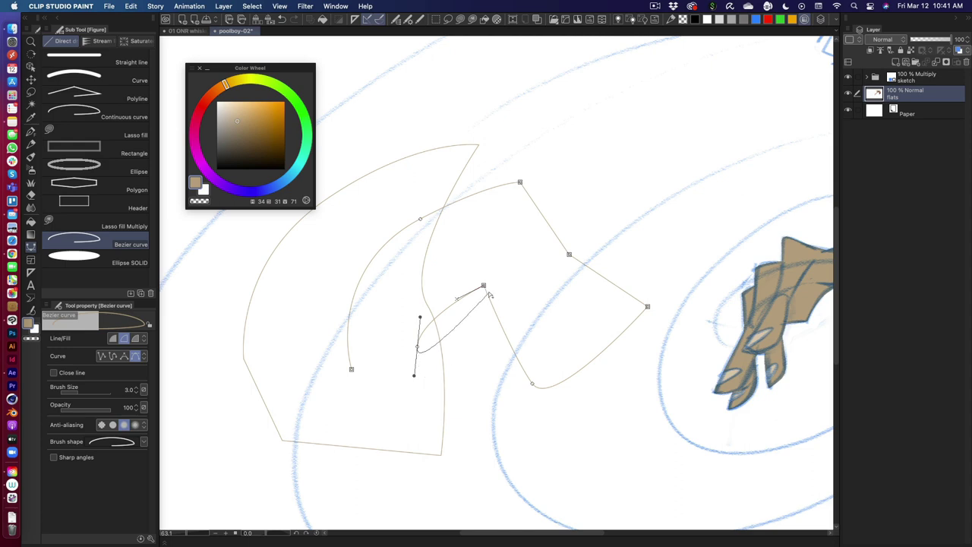
Reposition the second outline's corner points and handles, and close it at its starting point.
{"action": "left_click_drag", "start_coordinate": [486, 287], "coordinate": [511, 353]}
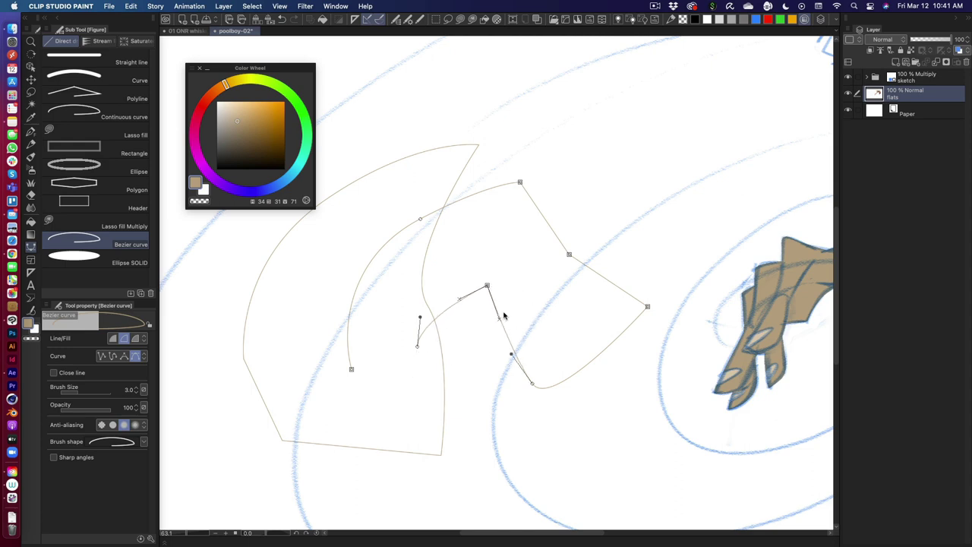
{"action": "mouse_move", "coordinate": [500, 316]}
{"action": "left_mouse_down"}
{"action": "mouse_move", "coordinate": [509, 309]}
{"action": "mouse_move", "coordinate": [491, 329]}
{"action": "left_mouse_up"}
{"action": "left_click_drag", "start_coordinate": [568, 255], "coordinate": [577, 232]}
{"action": "left_click", "coordinate": [418, 346]}
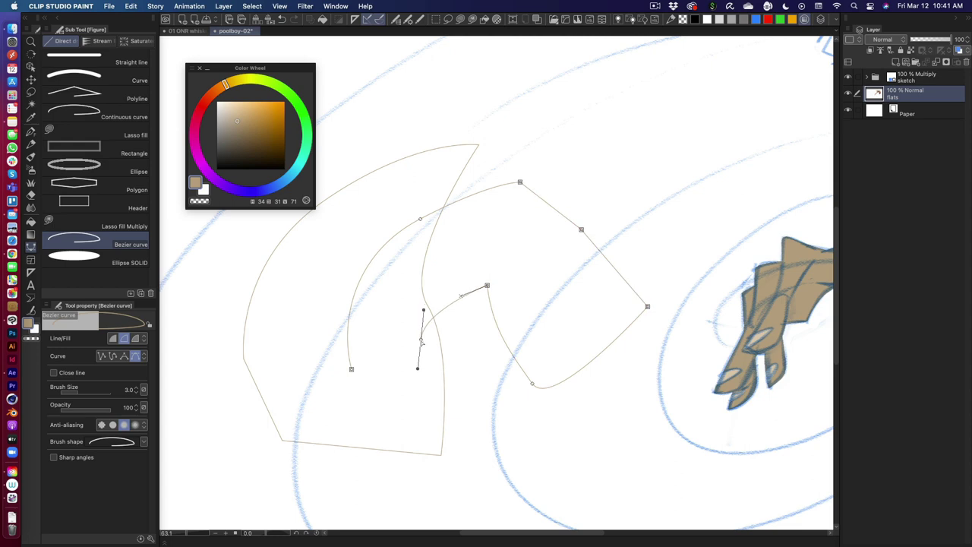
{"action": "left_click", "coordinate": [351, 370]}
Draw a third open Bezier curve that arches over the other outlines, breaking a handle to turn sharply inward.
{"action": "left_click", "coordinate": [334, 256]}
{"action": "left_click_drag", "start_coordinate": [443, 101], "coordinate": [511, 70]}
{"action": "left_click_drag", "start_coordinate": [613, 151], "coordinate": [623, 186]}
{"action": "left_click_drag", "start_coordinate": [542, 253], "coordinate": [494, 254]}
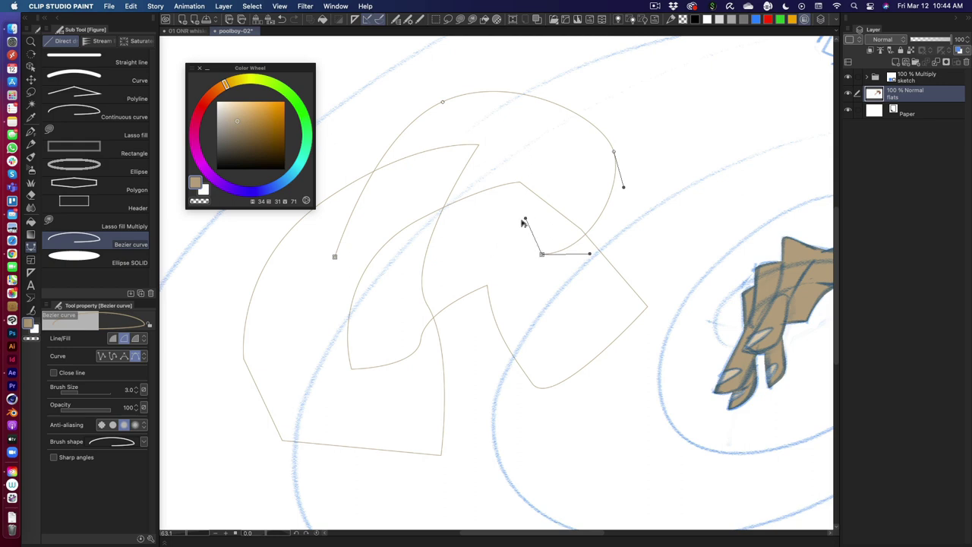
{"action": "left_click", "coordinate": [531, 216]}
{"action": "left_click_drag", "start_coordinate": [479, 241], "coordinate": [463, 253]}
{"action": "left_click_drag", "start_coordinate": [470, 332], "coordinate": [473, 363]}
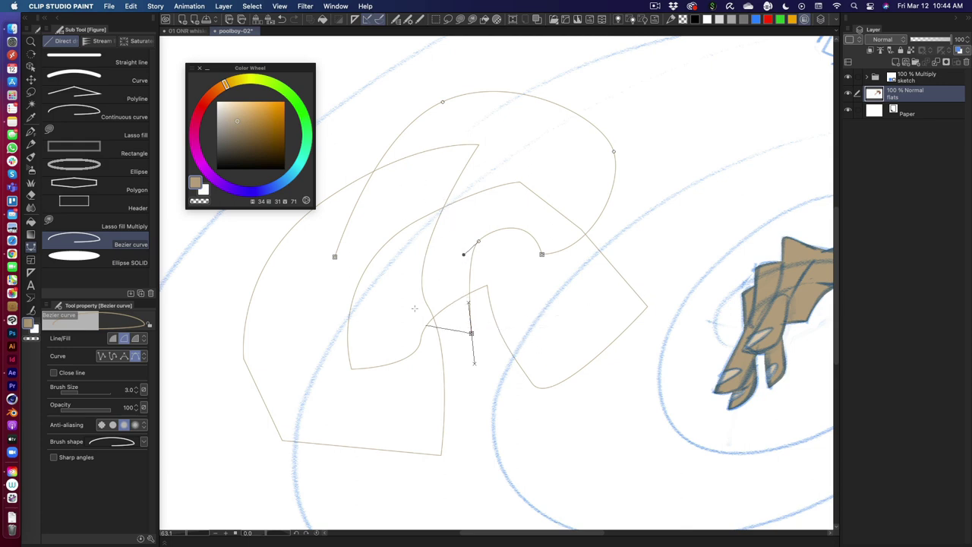
Break the handle at the third curve's upper point, convert it between corner and smooth, and pull smooth handles again.
{"action": "left_click", "coordinate": [444, 103]}
{"action": "left_click", "coordinate": [443, 104]}
{"action": "left_click_drag", "start_coordinate": [512, 72], "coordinate": [514, 75]}
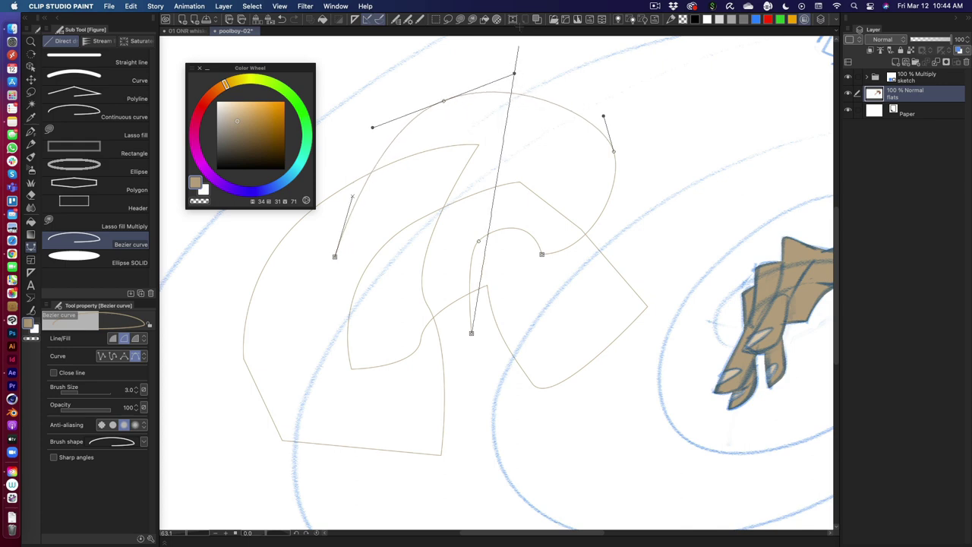
{"action": "left_click_drag", "start_coordinate": [516, 77], "coordinate": [513, 147]}
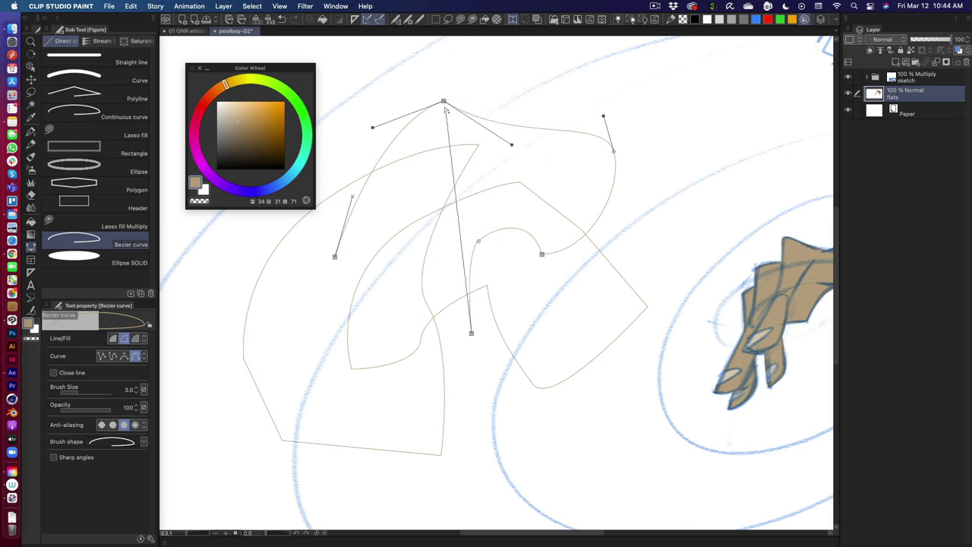
{"action": "left_click_drag", "start_coordinate": [446, 103], "coordinate": [524, 72]}
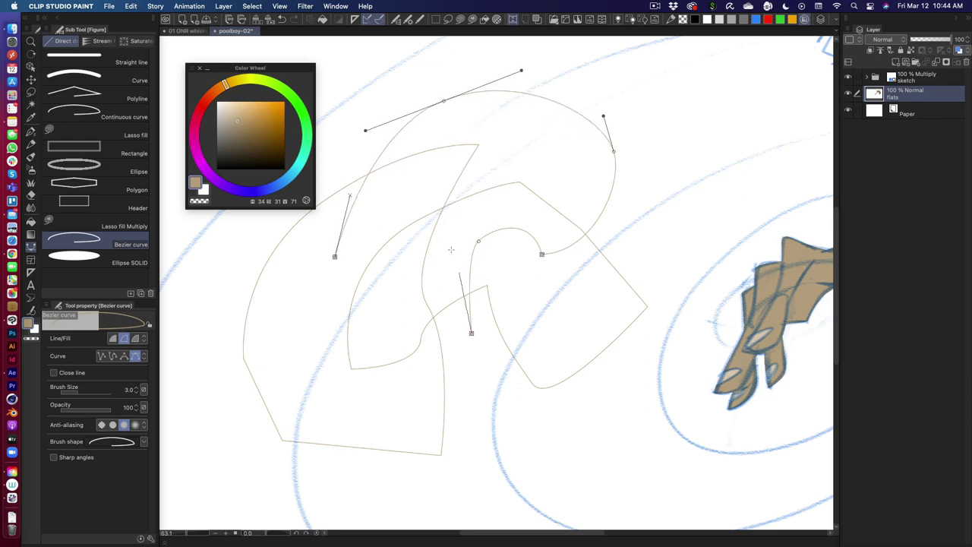
{"action": "left_click", "coordinate": [445, 103]}
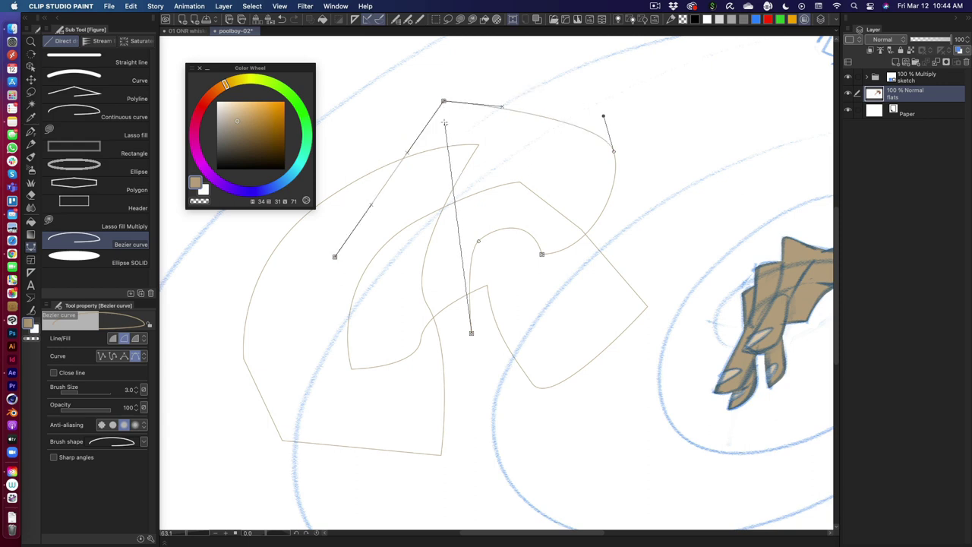
{"action": "left_click_drag", "start_coordinate": [502, 103], "coordinate": [505, 72]}
{"action": "left_click_drag", "start_coordinate": [445, 99], "coordinate": [538, 76]}
Add the remaining curved and straight segments to the third outline and close it at its starting point.
{"action": "left_click_drag", "start_coordinate": [470, 332], "coordinate": [389, 315]}
{"action": "left_click", "coordinate": [388, 323]}
{"action": "left_click_drag", "start_coordinate": [381, 404], "coordinate": [311, 332]}
{"action": "left_click", "coordinate": [334, 256]}
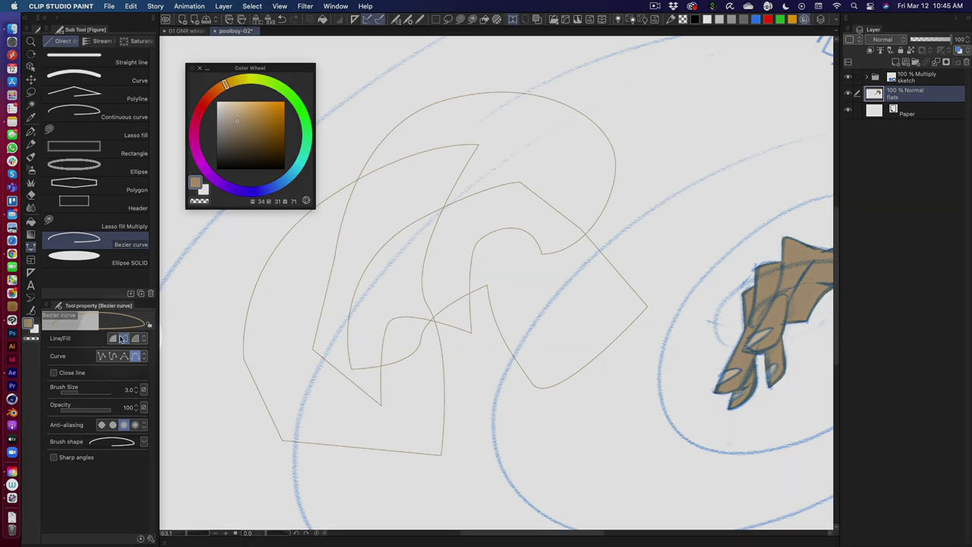
Set the Bezier curve to Create fill and draw a closed tan shape with a rounded top inside the outlines.
{"action": "left_click", "coordinate": [144, 338]}
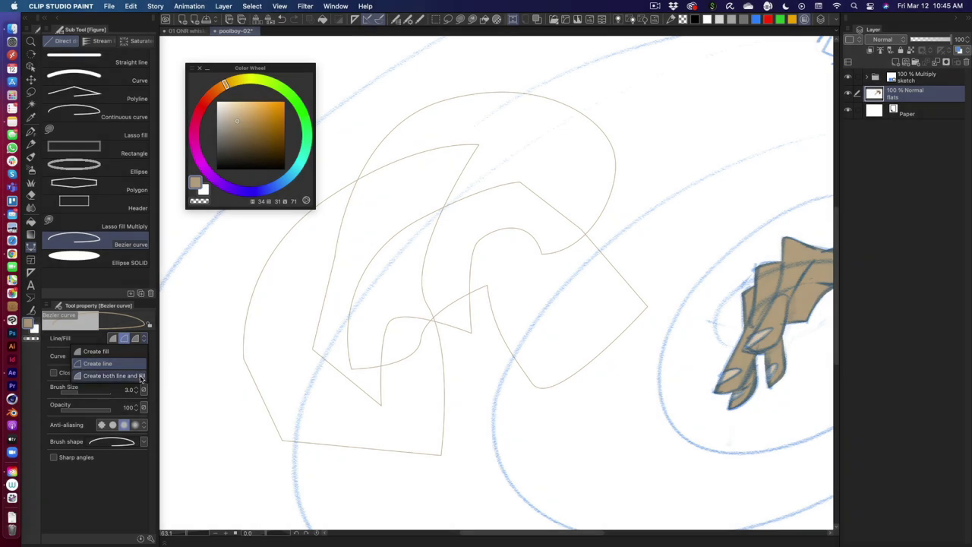
{"action": "left_click", "coordinate": [133, 353]}
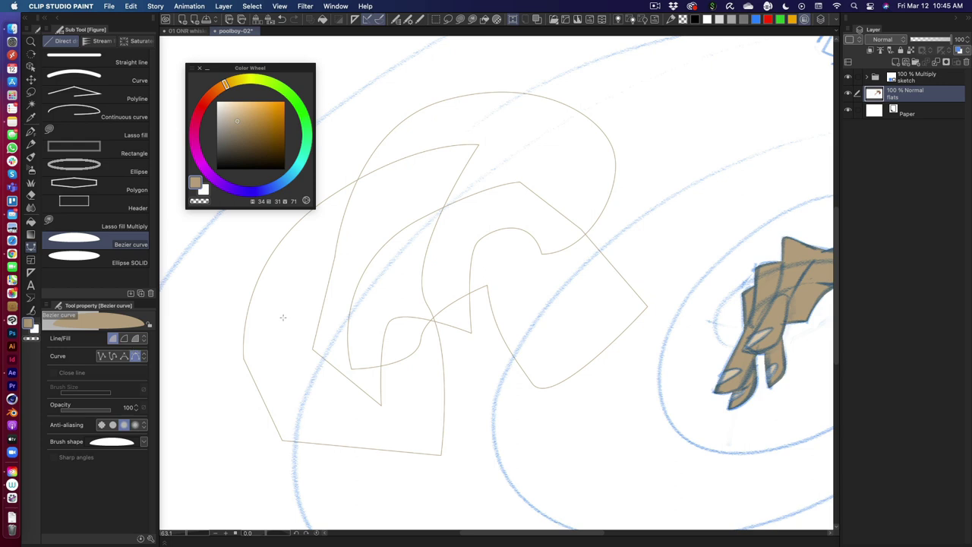
{"action": "left_click_drag", "start_coordinate": [282, 317], "coordinate": [331, 229]}
{"action": "left_click", "coordinate": [406, 287]}
{"action": "left_click", "coordinate": [343, 345]}
{"action": "left_click", "coordinate": [283, 318]}
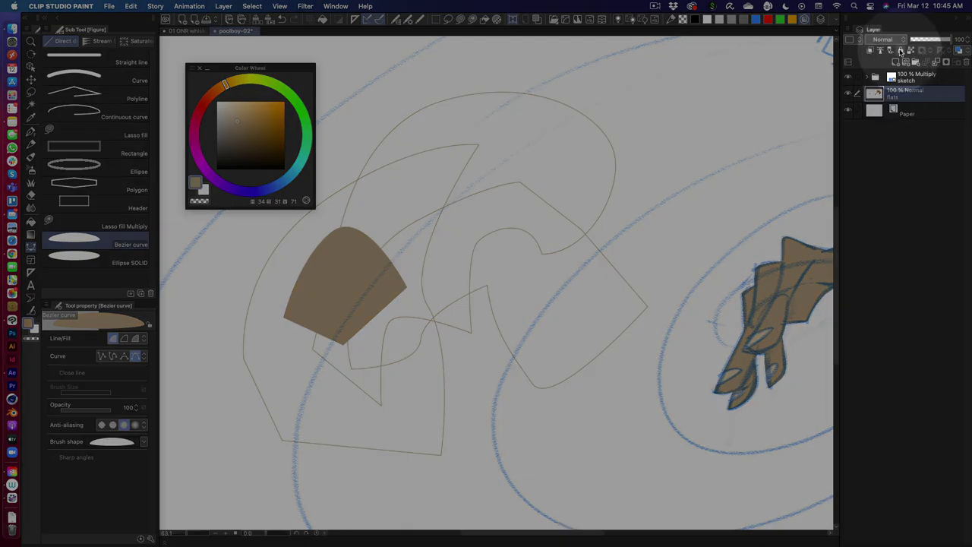
Create a vector layer with Color expression and Normal blending above the flats layer.
{"action": "left_click", "coordinate": [896, 64]}
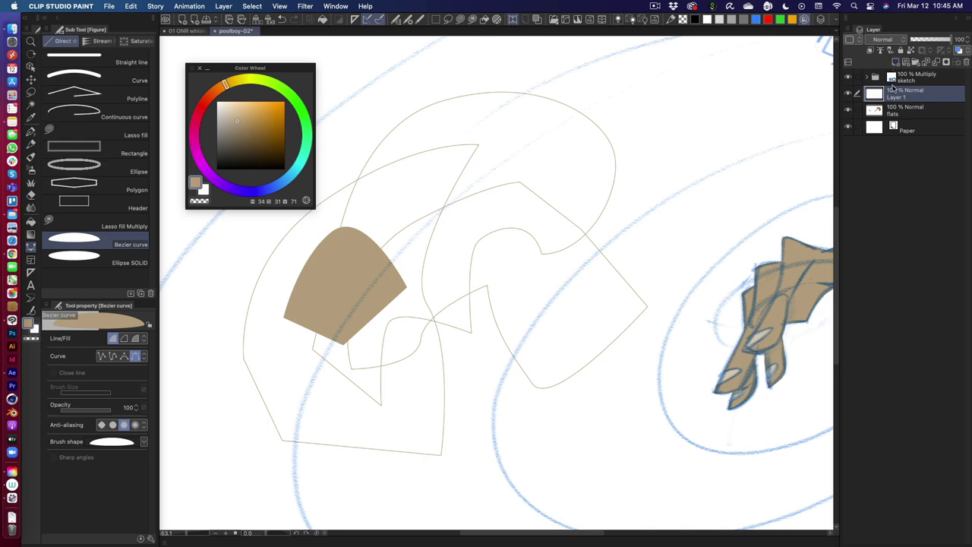
{"action": "left_click", "coordinate": [965, 62]}
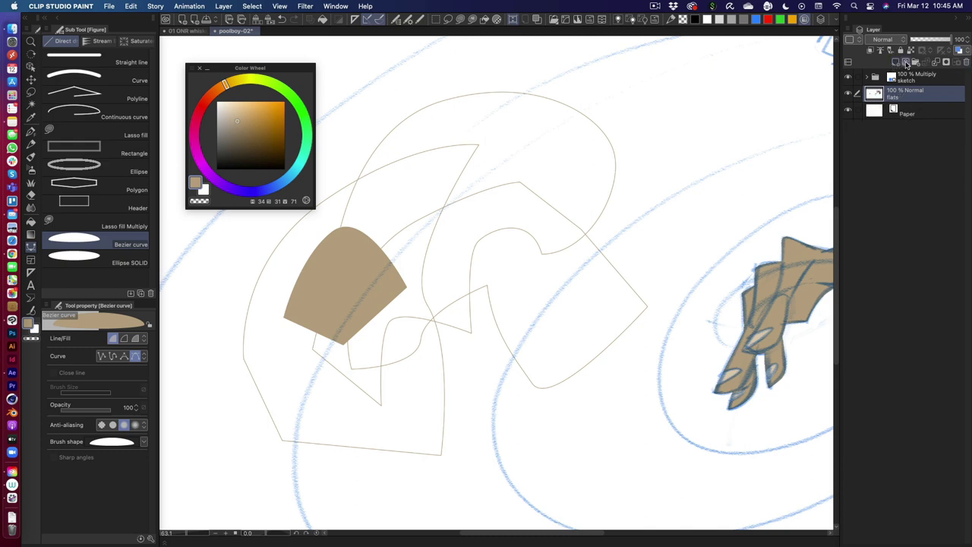
{"action": "left_click", "coordinate": [848, 31]}
{"action": "mouse_move", "coordinate": [867, 52]}
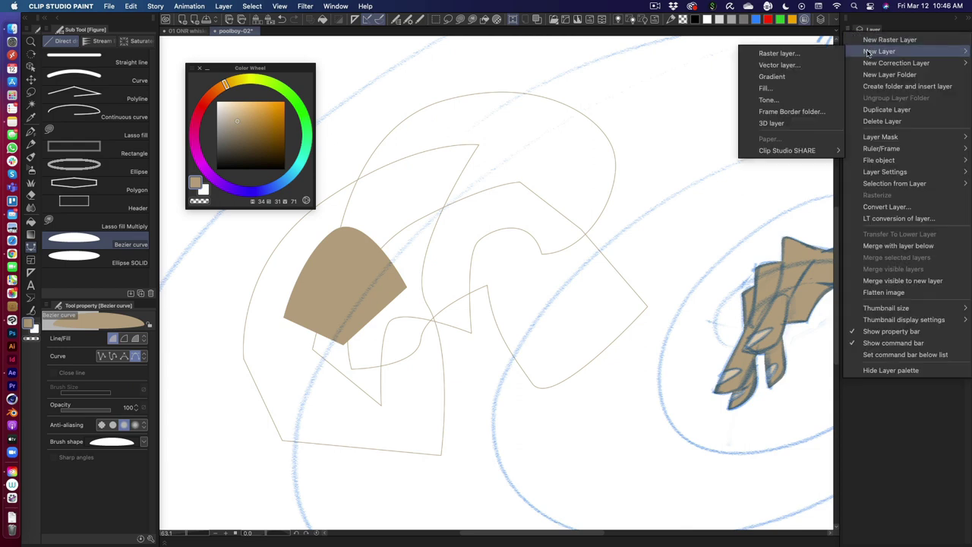
{"action": "left_click", "coordinate": [779, 65]}
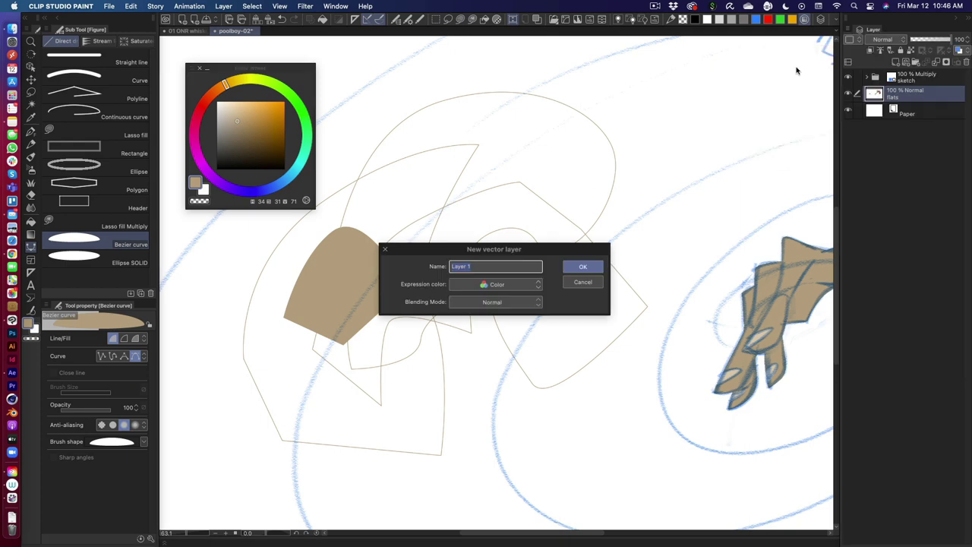
{"action": "left_click", "coordinate": [589, 265]}
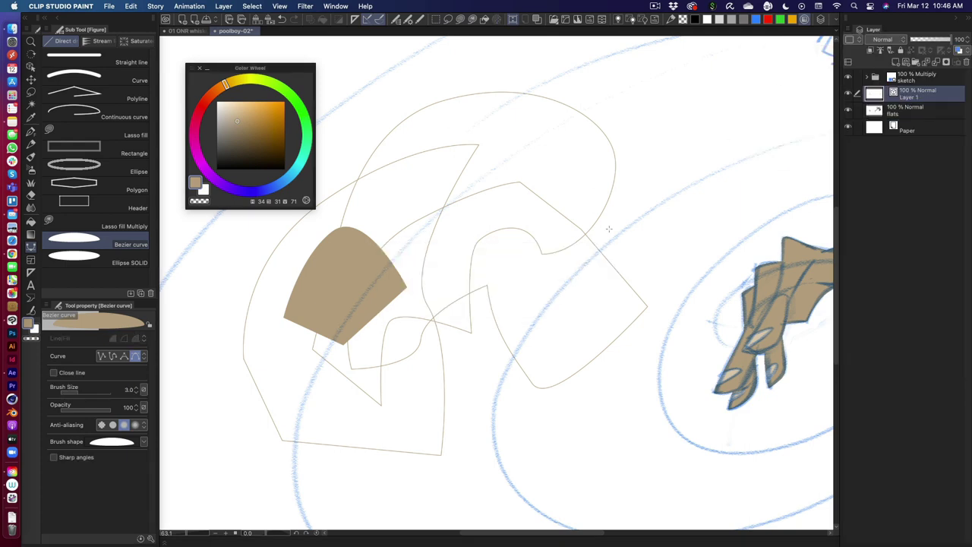
Set the drawing color to red with hue 11, saturation 83 and value 77.
{"action": "left_click_drag", "start_coordinate": [221, 87], "coordinate": [207, 97]}
{"action": "left_click_drag", "start_coordinate": [267, 121], "coordinate": [275, 116]}
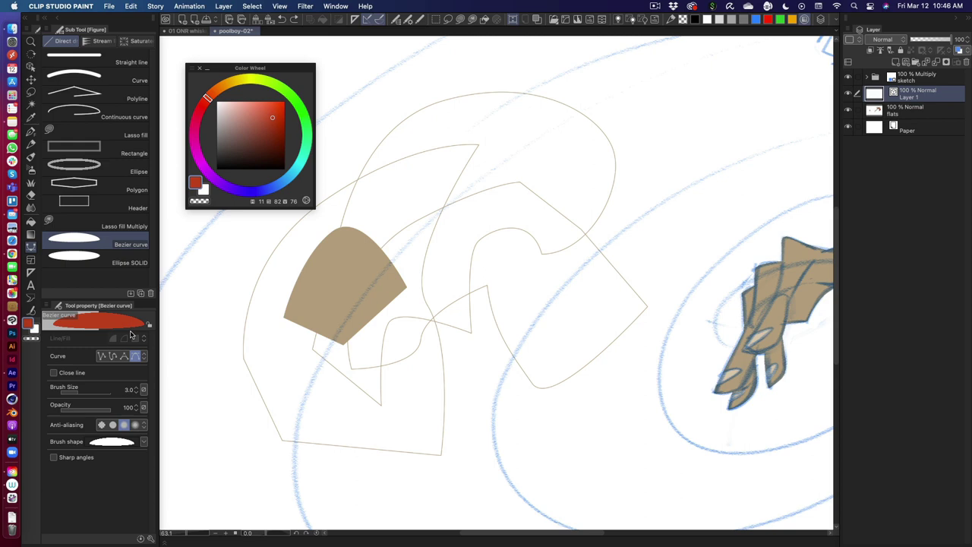
{"action": "left_click", "coordinate": [273, 116]}
Draw a closed red Bezier outline on the vector layer, shifting its first two points before closing it.
{"action": "left_click", "coordinate": [492, 125]}
{"action": "left_click_drag", "start_coordinate": [416, 202], "coordinate": [410, 226]}
{"action": "left_click_drag", "start_coordinate": [448, 278], "coordinate": [555, 301]}
{"action": "left_click", "coordinate": [554, 300]}
{"action": "left_click_drag", "start_coordinate": [625, 201], "coordinate": [654, 184]}
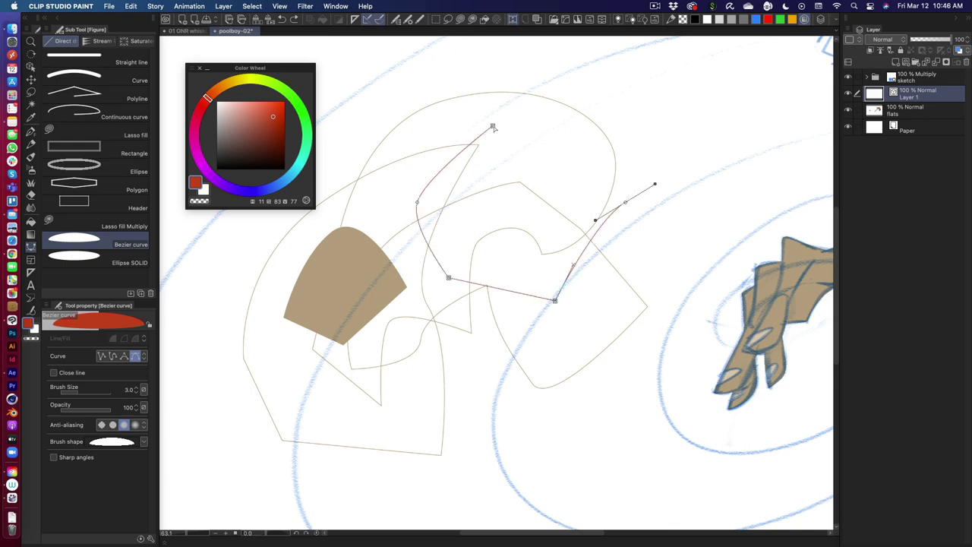
{"action": "left_click_drag", "start_coordinate": [493, 126], "coordinate": [492, 123]}
{"action": "left_click_drag", "start_coordinate": [417, 202], "coordinate": [413, 197]}
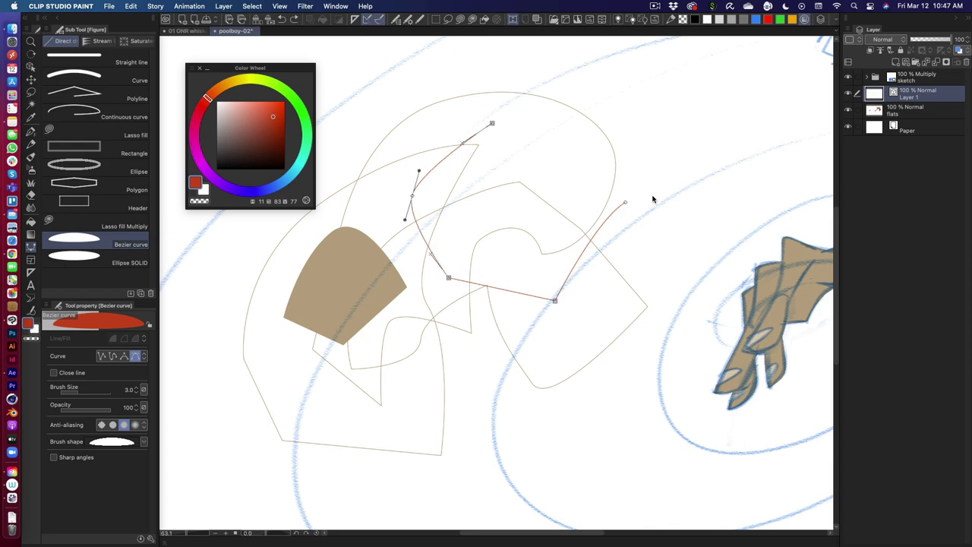
{"action": "left_click_drag", "start_coordinate": [638, 112], "coordinate": [660, 133]}
{"action": "left_click", "coordinate": [492, 123]}
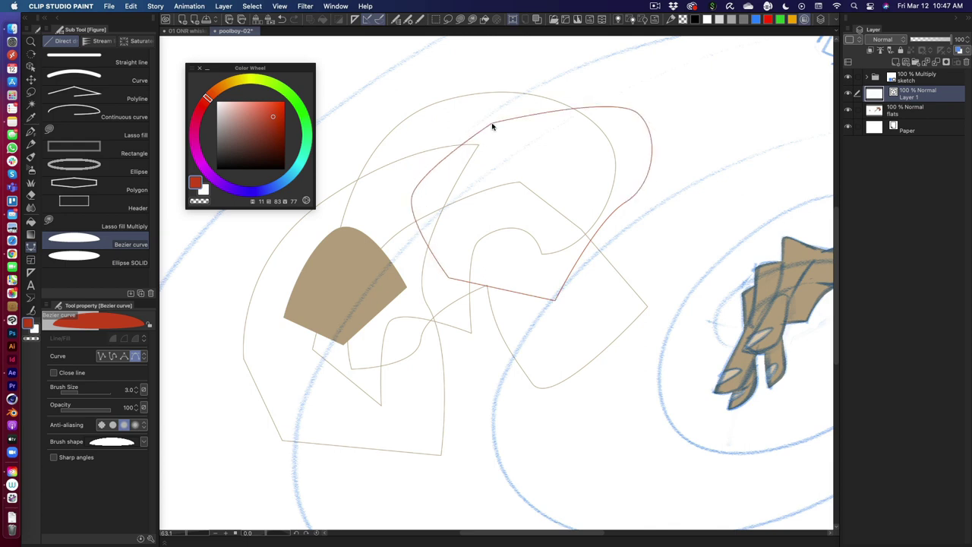
Reshape the red vector outline by moving its anchor points along the upper edge, left side, lower edge and right side.
{"action": "key", "text": "o"}
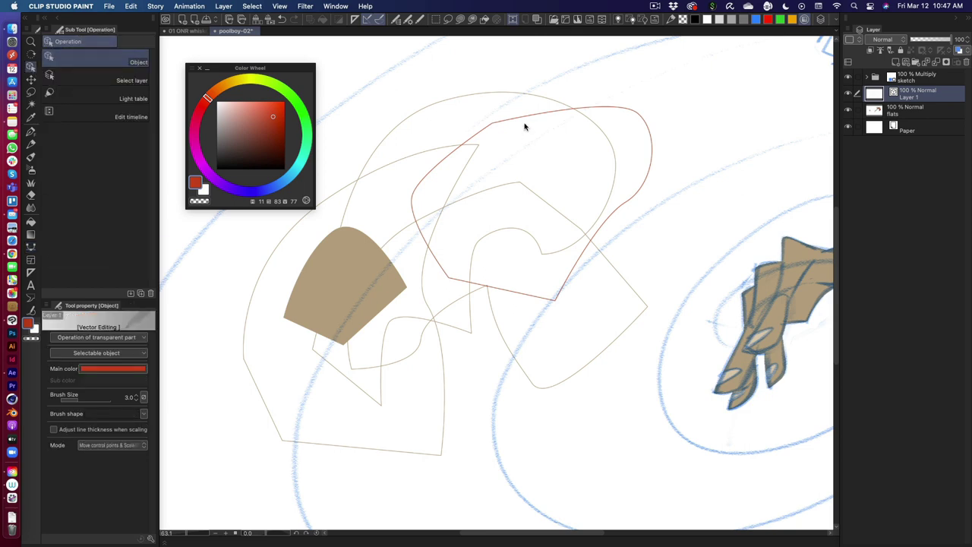
{"action": "left_click", "coordinate": [505, 122]}
{"action": "left_click_drag", "start_coordinate": [493, 123], "coordinate": [495, 154]}
{"action": "left_click_drag", "start_coordinate": [539, 132], "coordinate": [517, 109]}
{"action": "left_click_drag", "start_coordinate": [412, 195], "coordinate": [413, 204]}
{"action": "left_click_drag", "start_coordinate": [429, 258], "coordinate": [444, 285]}
{"action": "left_click_drag", "start_coordinate": [555, 300], "coordinate": [580, 271]}
{"action": "left_click_drag", "start_coordinate": [596, 220], "coordinate": [633, 199]}
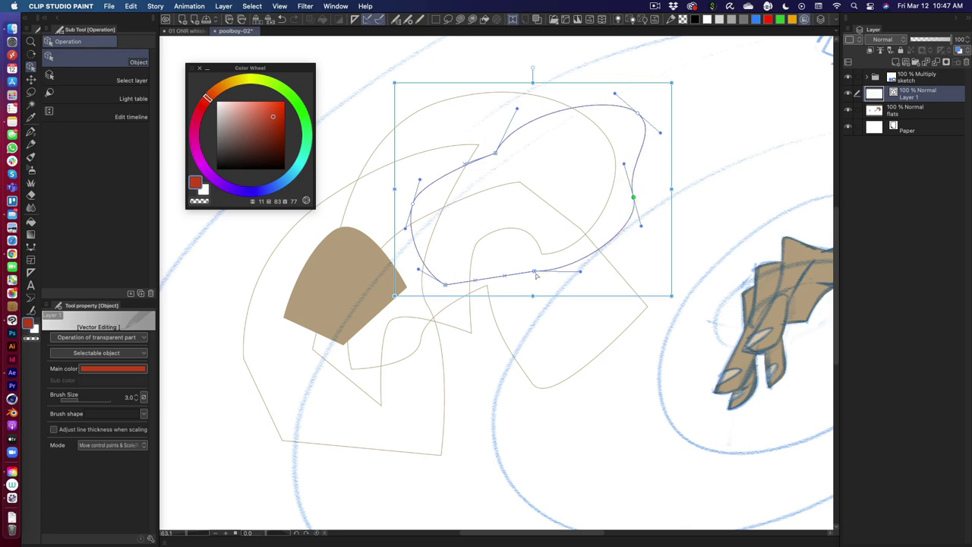
{"action": "left_click_drag", "start_coordinate": [535, 276], "coordinate": [535, 279]}
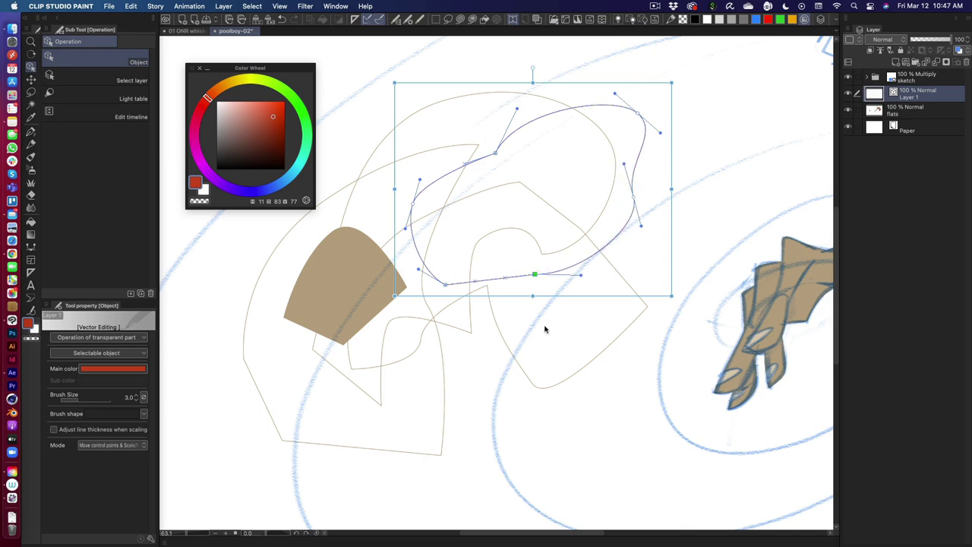
Rasterize the vector layer that holds the red Bezier outline.
{"action": "left_click", "coordinate": [31, 248]}
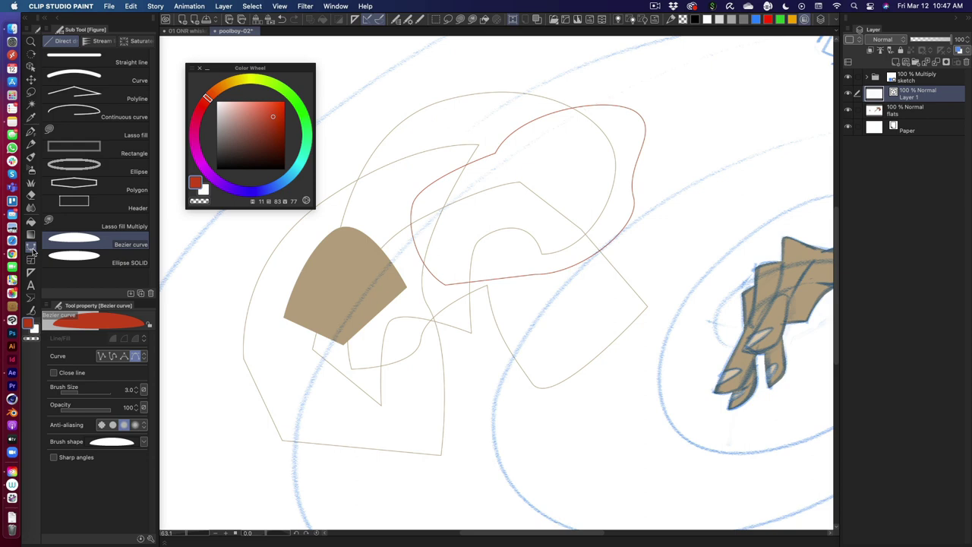
{"action": "right_click", "coordinate": [921, 96]}
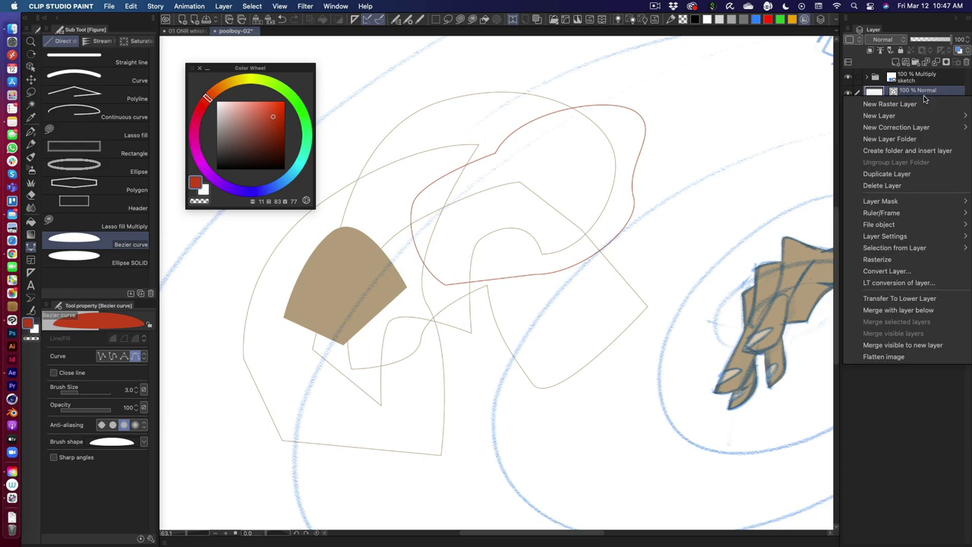
{"action": "left_click", "coordinate": [895, 259]}
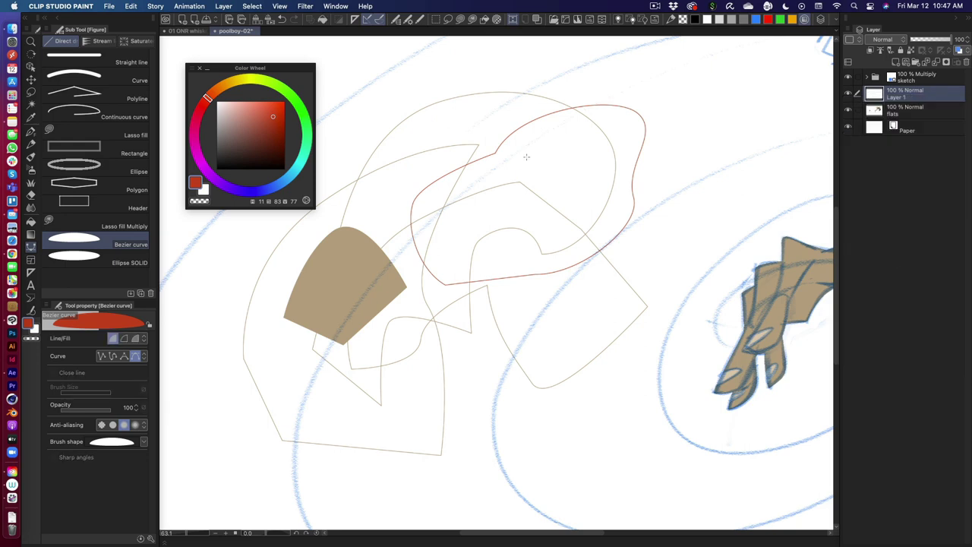
Try filling the inside of the rasterized outline with red, and undo the fill.
{"action": "key", "text": "g"}
{"action": "left_click", "coordinate": [533, 155]}
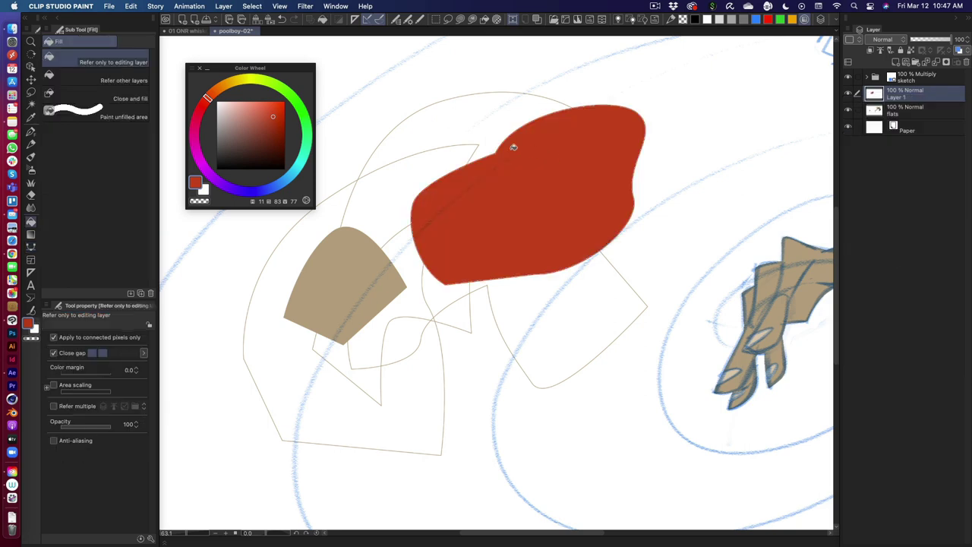
{"action": "key", "text": "super+z"}
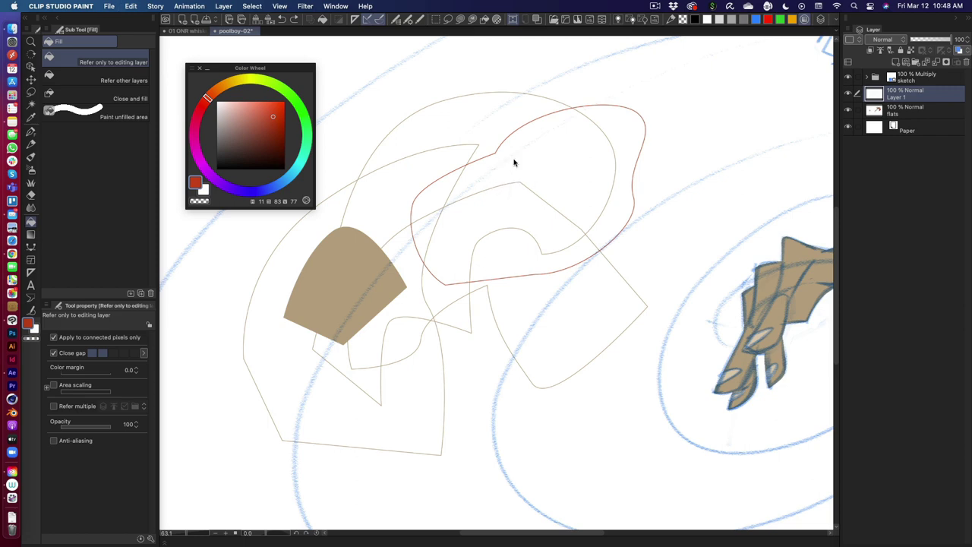
Delete the red outline's layer and clear the lassoed practice shapes from the flats layer.
{"action": "left_click", "coordinate": [959, 61]}
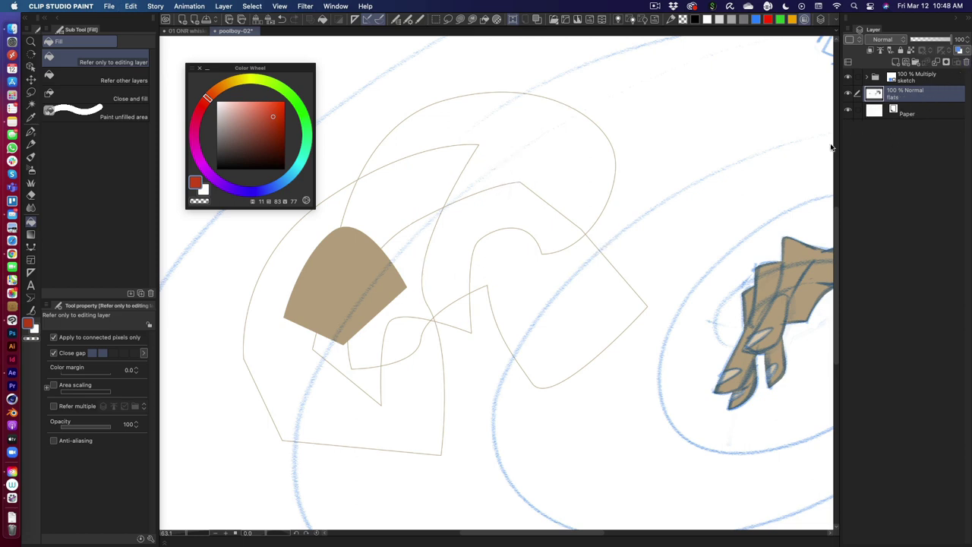
{"action": "key", "text": "m"}
{"action": "mouse_move", "coordinate": [643, 348]}
{"action": "left_mouse_down"}
{"action": "mouse_move", "coordinate": [661, 304]}
{"action": "mouse_move", "coordinate": [332, 119]}
{"action": "mouse_move", "coordinate": [535, 452]}
{"action": "mouse_move", "coordinate": [645, 346]}
{"action": "left_mouse_up"}
{"action": "key", "text": "Delete"}
{"action": "key", "text": "super+d"}
Set the Bezier curve to Create fill without anti-aliasing, using the tan skin color sampled from the arm above the hip.
{"action": "key", "text": "super+0"}
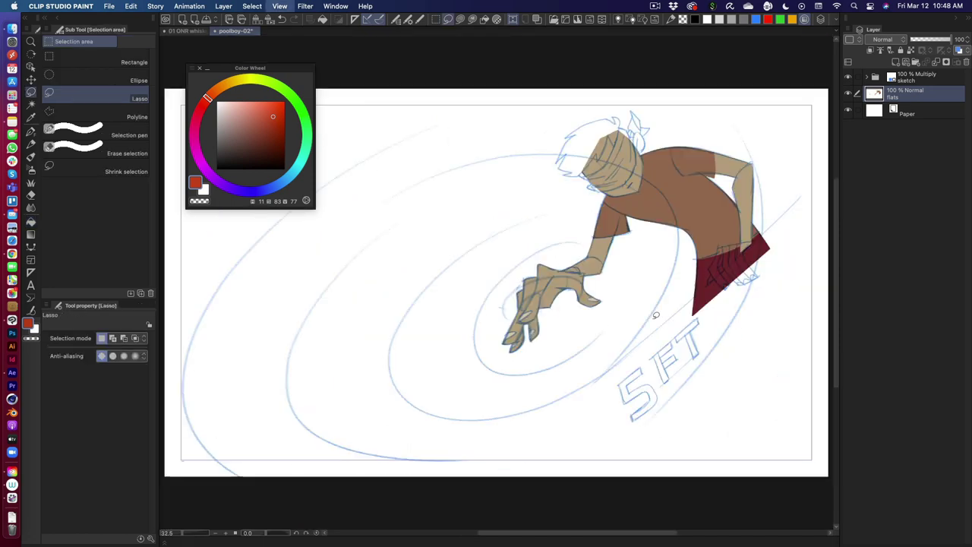
{"action": "scroll", "coordinate": [656, 315], "scroll_direction": "up", "scroll_amount": 6}
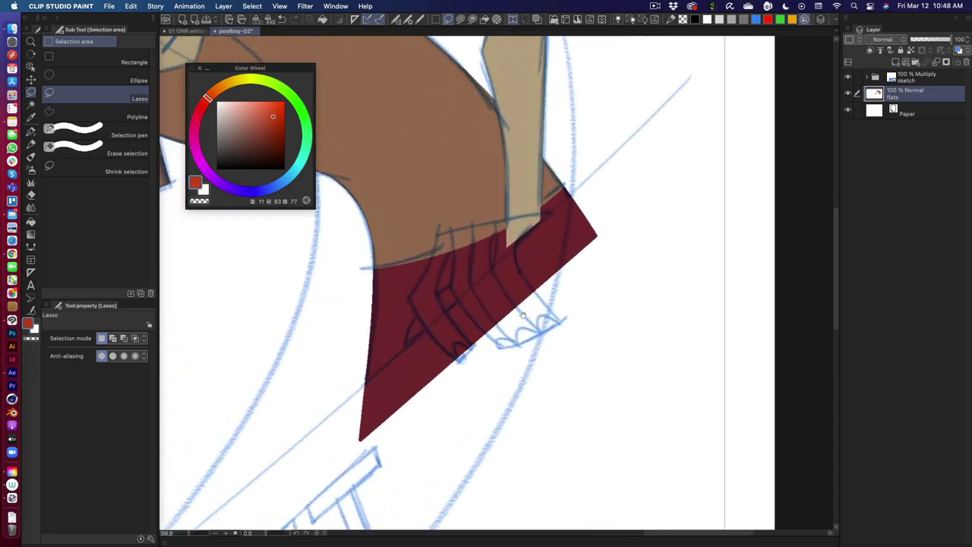
{"action": "scroll", "coordinate": [524, 317], "scroll_direction": "up", "scroll_amount": 3}
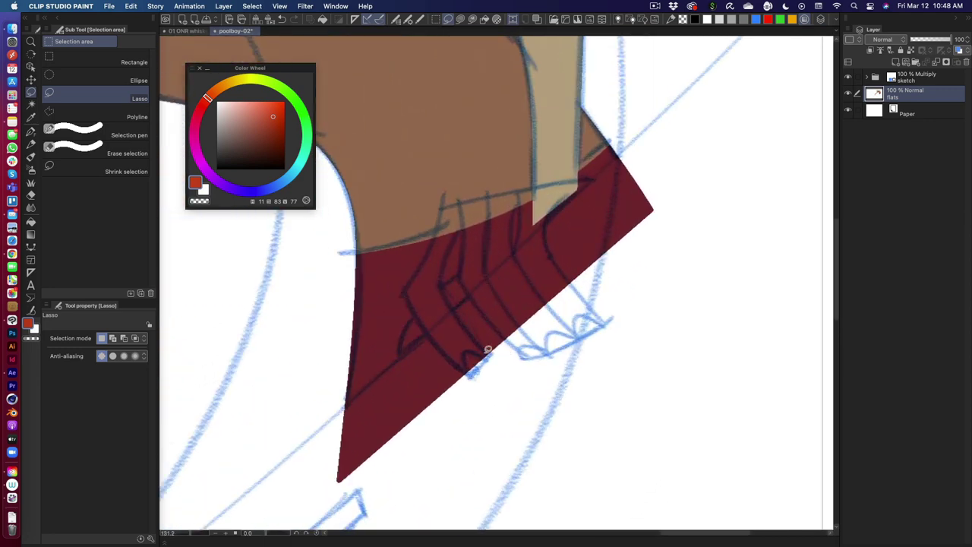
{"action": "left_click", "coordinate": [31, 296]}
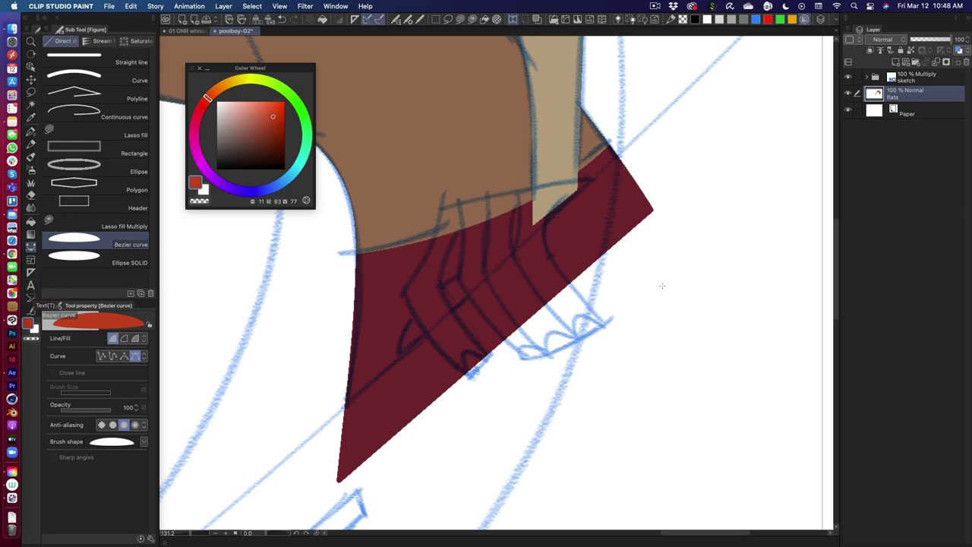
{"action": "left_click", "coordinate": [560, 120], "text": "alt"}
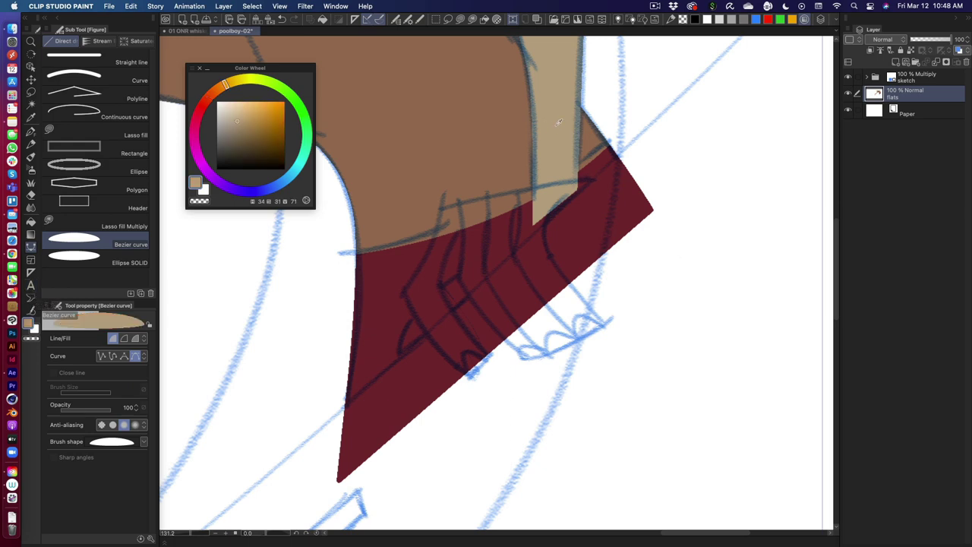
{"action": "left_click", "coordinate": [144, 357]}
{"action": "left_click", "coordinate": [144, 356]}
{"action": "left_click", "coordinate": [144, 357]}
{"action": "left_click", "coordinate": [143, 357]}
{"action": "left_click", "coordinate": [114, 339]}
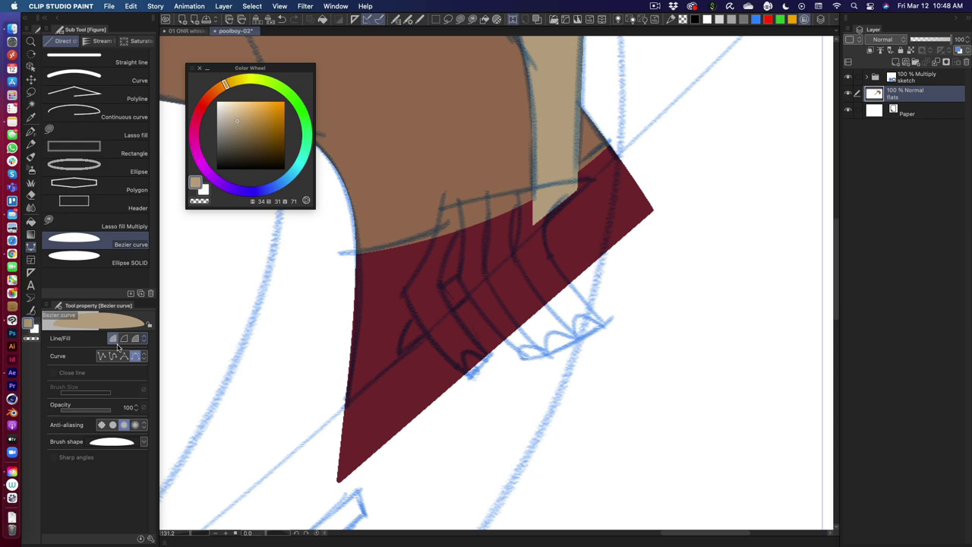
{"action": "left_click", "coordinate": [102, 424]}
Trace the hip hand's first finger with the Bezier curve, from the wrist around the fingertip to the inner knuckle.
{"action": "left_click_drag", "start_coordinate": [624, 270], "coordinate": [645, 230]}
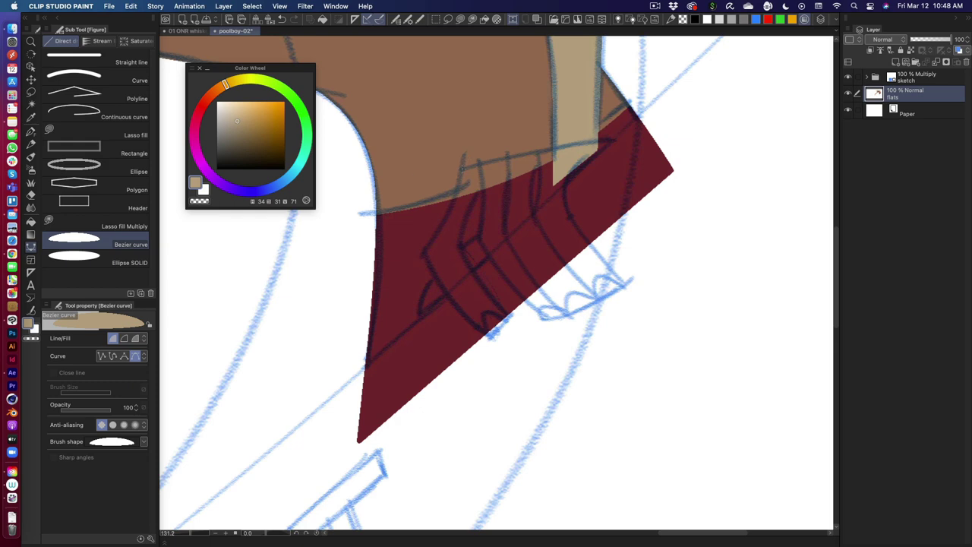
{"action": "left_click_drag", "start_coordinate": [461, 168], "coordinate": [445, 221]}
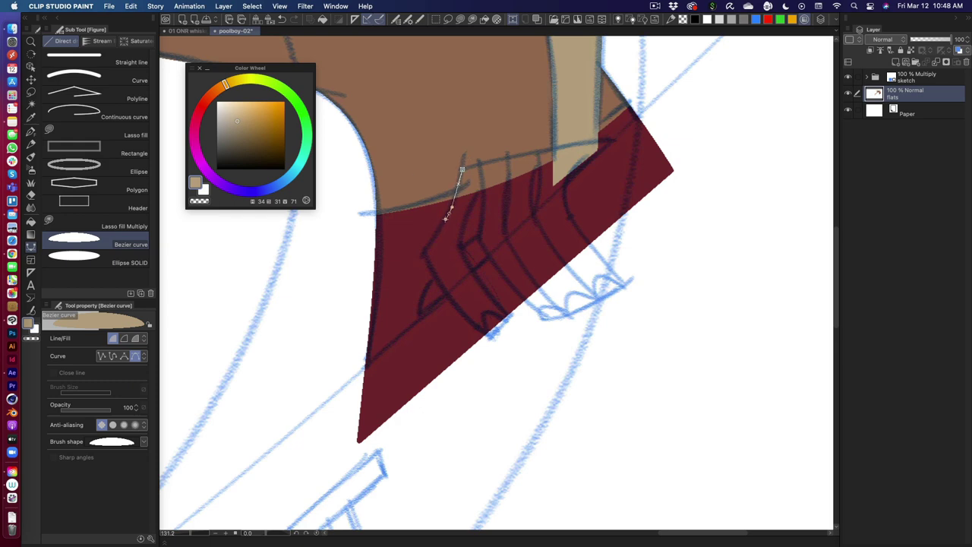
{"action": "left_click", "coordinate": [423, 254]}
{"action": "left_click_drag", "start_coordinate": [490, 335], "coordinate": [525, 354]}
{"action": "left_click_drag", "start_coordinate": [515, 315], "coordinate": [516, 317]}
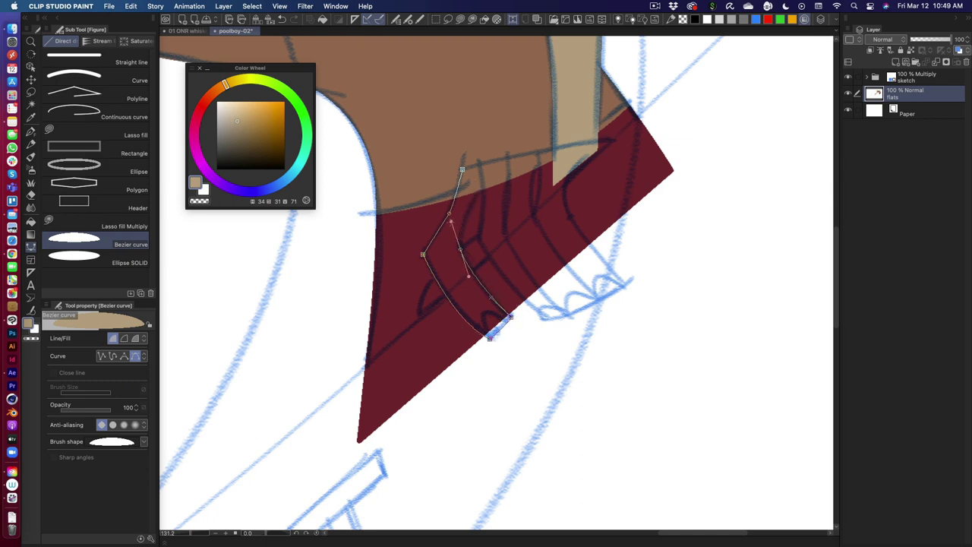
{"action": "left_click_drag", "start_coordinate": [471, 201], "coordinate": [457, 223]}
Continue the path between the fingers and around the neighboring fingertip, and close the tan hand shape at the wrist.
{"action": "left_click_drag", "start_coordinate": [482, 193], "coordinate": [480, 255]}
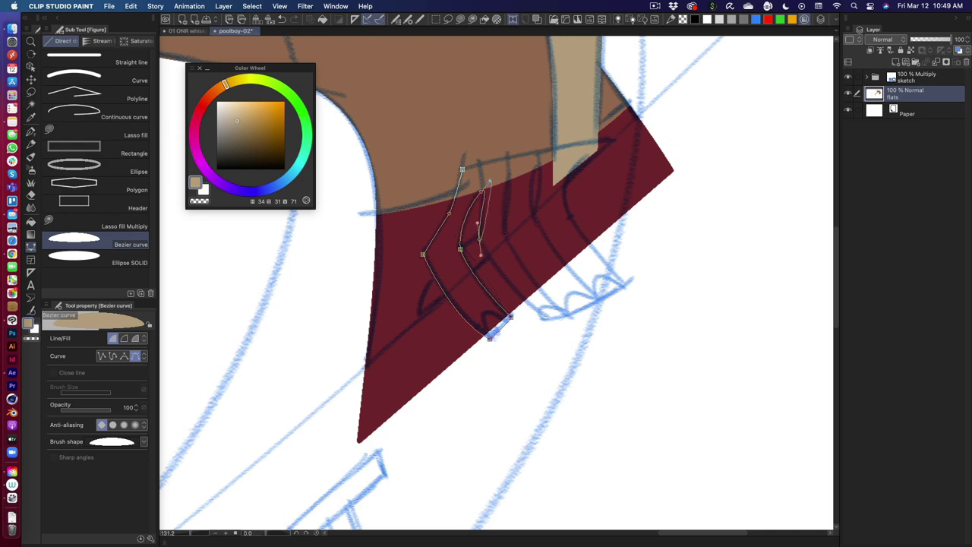
{"action": "left_click_drag", "start_coordinate": [490, 184], "coordinate": [491, 169]}
{"action": "left_click_drag", "start_coordinate": [542, 314], "coordinate": [539, 336]}
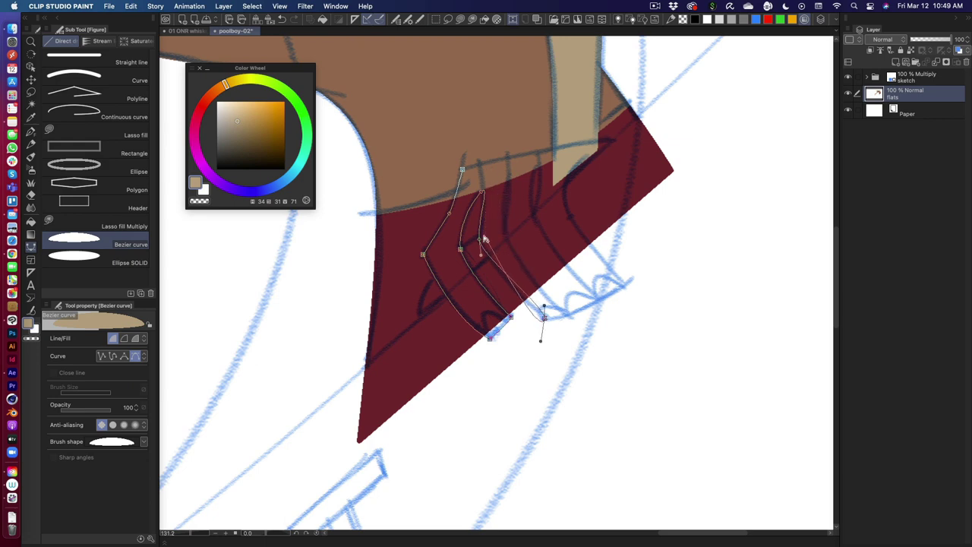
{"action": "left_click_drag", "start_coordinate": [481, 195], "coordinate": [492, 277]}
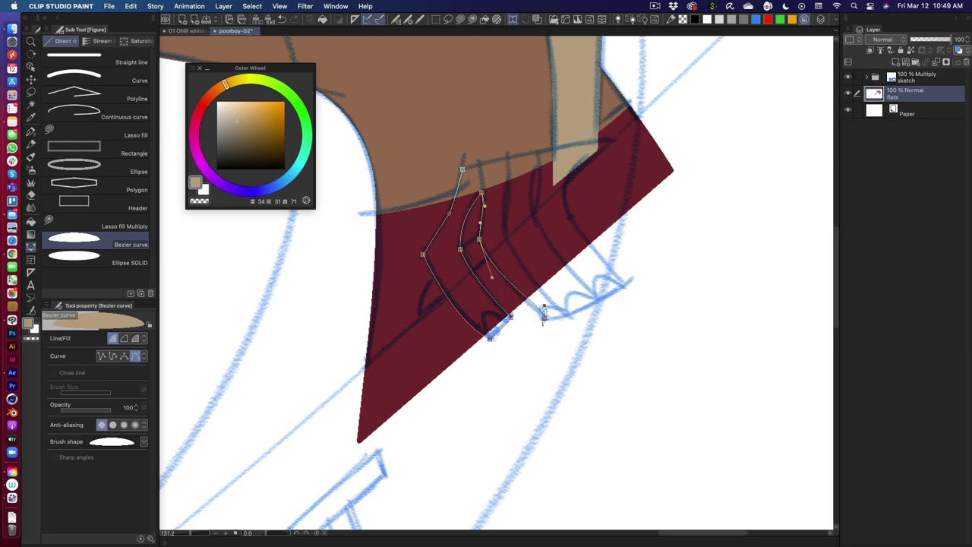
{"action": "left_click_drag", "start_coordinate": [542, 316], "coordinate": [584, 299]}
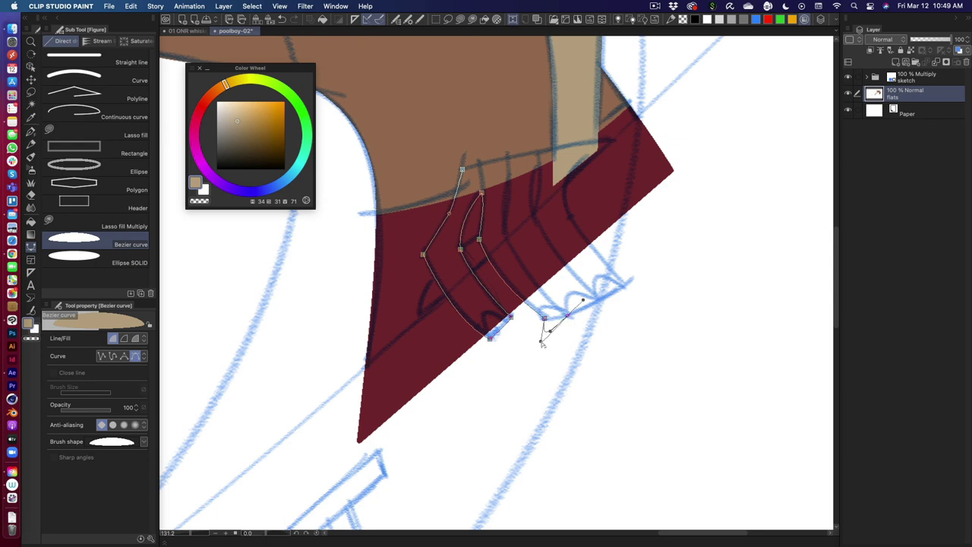
{"action": "key", "text": "super+z"}
{"action": "left_click_drag", "start_coordinate": [526, 161], "coordinate": [507, 112]}
{"action": "left_click", "coordinate": [462, 168]}
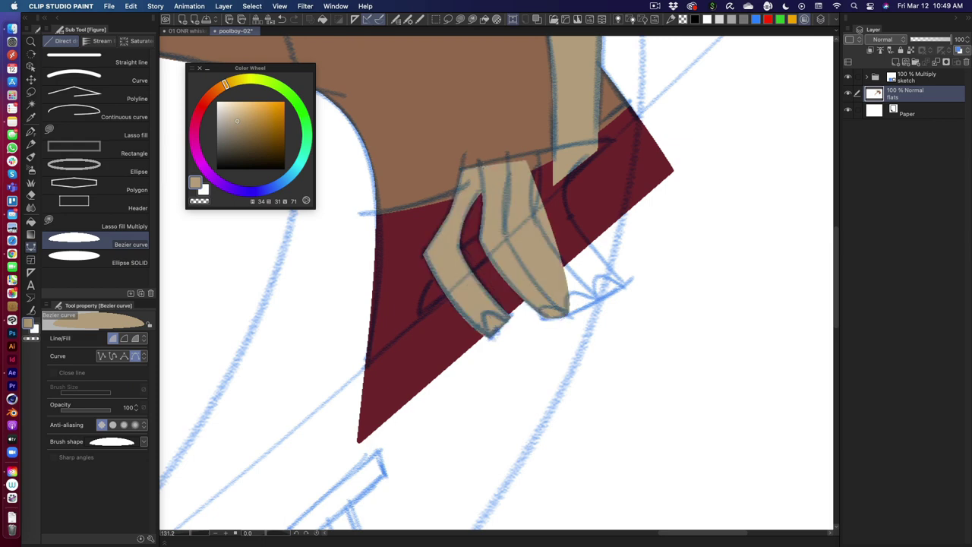
Draw a closed tan Bezier shape over the remaining fingers of the hand on the hip.
{"action": "left_click", "coordinate": [543, 318]}
{"action": "left_click_drag", "start_coordinate": [625, 283], "coordinate": [661, 259]}
{"action": "left_click_drag", "start_coordinate": [661, 258], "coordinate": [604, 259]}
{"action": "left_click_drag", "start_coordinate": [567, 211], "coordinate": [554, 180]}
{"action": "left_click_drag", "start_coordinate": [519, 234], "coordinate": [509, 248]}
{"action": "left_click", "coordinate": [545, 317]}
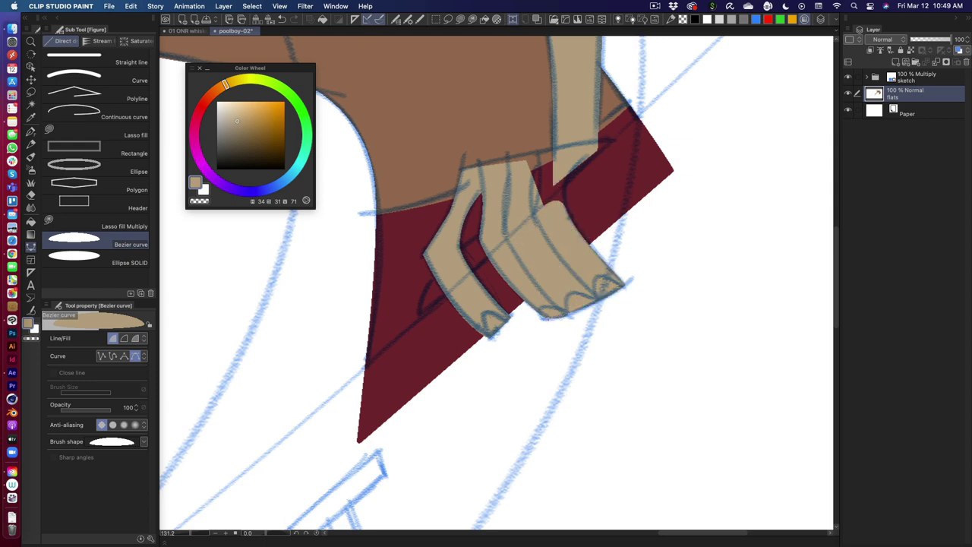
Draw a closed tan shape over the back of the hand, following its outer edge and the wrist line.
{"action": "left_click", "coordinate": [611, 142]}
{"action": "left_click", "coordinate": [565, 182]}
{"action": "left_click_drag", "start_coordinate": [590, 247], "coordinate": [619, 285]}
{"action": "left_click_drag", "start_coordinate": [554, 272], "coordinate": [559, 148]}
{"action": "left_click", "coordinate": [462, 170]}
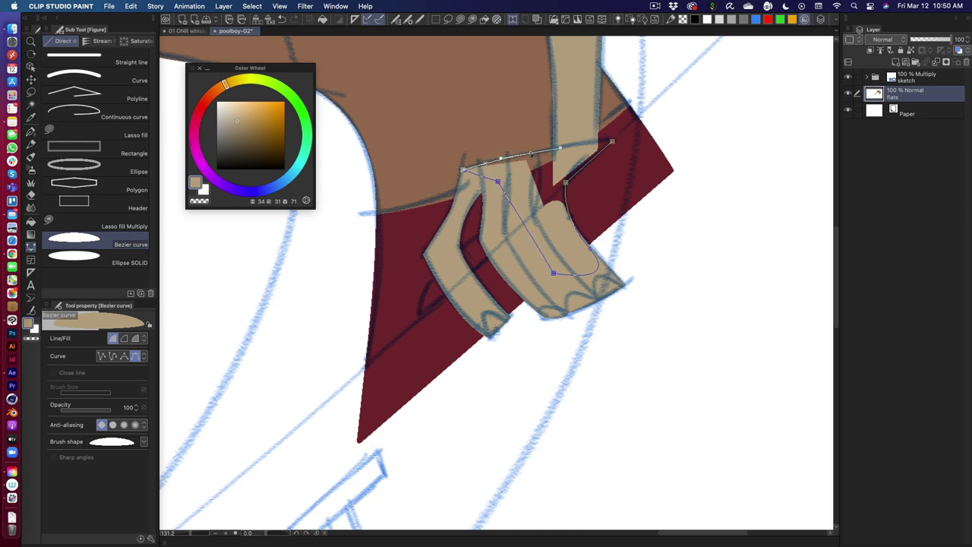
{"action": "left_click_drag", "start_coordinate": [530, 153], "coordinate": [532, 151]}
{"action": "left_click_drag", "start_coordinate": [613, 141], "coordinate": [611, 141]}
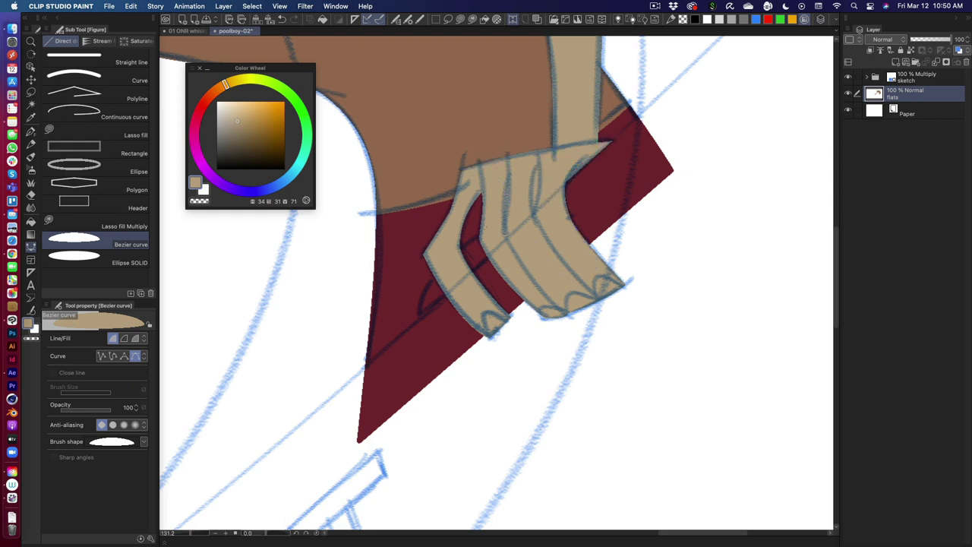
Draw a closed tan shape for the fingertip showing behind the first finger of the hip hand.
{"action": "left_click", "coordinate": [487, 230]}
{"action": "left_click_drag", "start_coordinate": [431, 277], "coordinate": [418, 299]}
{"action": "left_click", "coordinate": [419, 318]}
{"action": "left_click", "coordinate": [488, 230]}
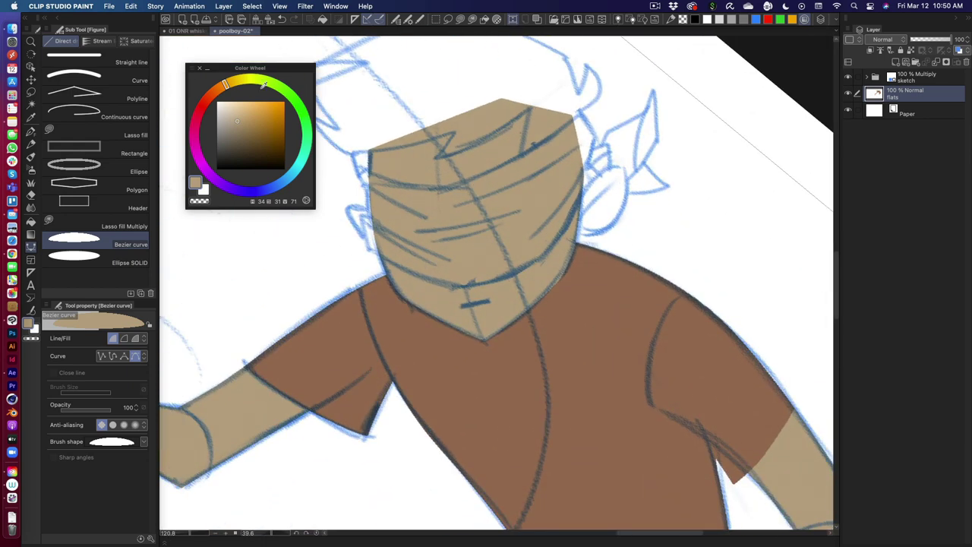
Trace the blindfold's lower edge and the tails of its knot with the Bezier curve in dark maroon.
{"action": "key", "text": "super+z"}
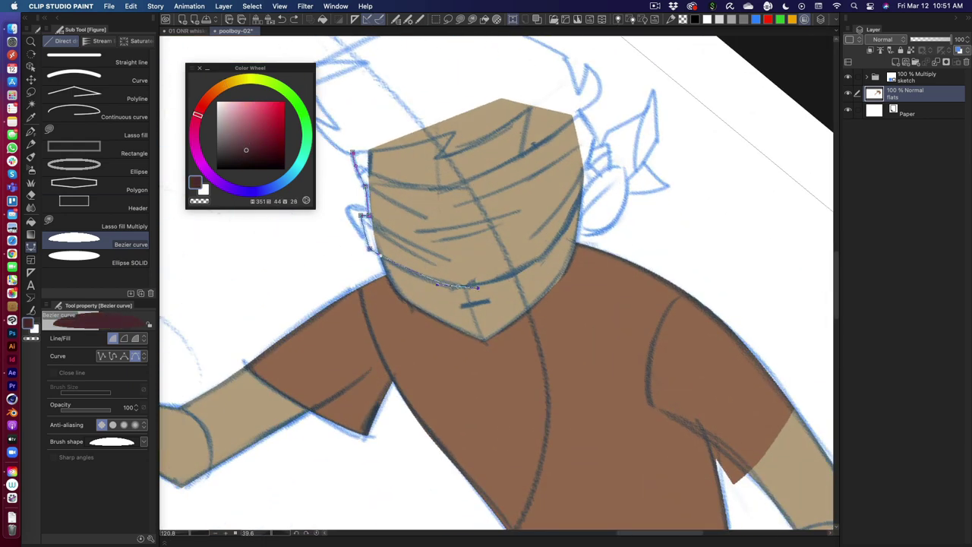
{"action": "left_click_drag", "start_coordinate": [550, 247], "coordinate": [571, 221]}
{"action": "left_click", "coordinate": [585, 189]}
{"action": "left_click", "coordinate": [609, 175]}
{"action": "left_click", "coordinate": [620, 194]}
{"action": "left_click_drag", "start_coordinate": [667, 187], "coordinate": [691, 177]}
{"action": "left_click", "coordinate": [643, 163]}
{"action": "left_click", "coordinate": [658, 140]}
{"action": "left_click_drag", "start_coordinate": [654, 91], "coordinate": [648, 70]}
Trace the blindfold's upper edge across the forehead and close the maroon shape.
{"action": "left_click", "coordinate": [597, 157]}
{"action": "left_click", "coordinate": [502, 178]}
{"action": "left_click", "coordinate": [369, 151]}
{"action": "left_click", "coordinate": [352, 152]}
{"action": "left_click", "coordinate": [370, 172]}
{"action": "left_click", "coordinate": [549, 161]}
{"action": "left_click", "coordinate": [444, 205]}
Fill the uncovered part of the blindfold between the forehead and the knot with another closed maroon shape.
{"action": "scroll", "coordinate": [493, 227], "scroll_direction": "up", "scroll_amount": 1}
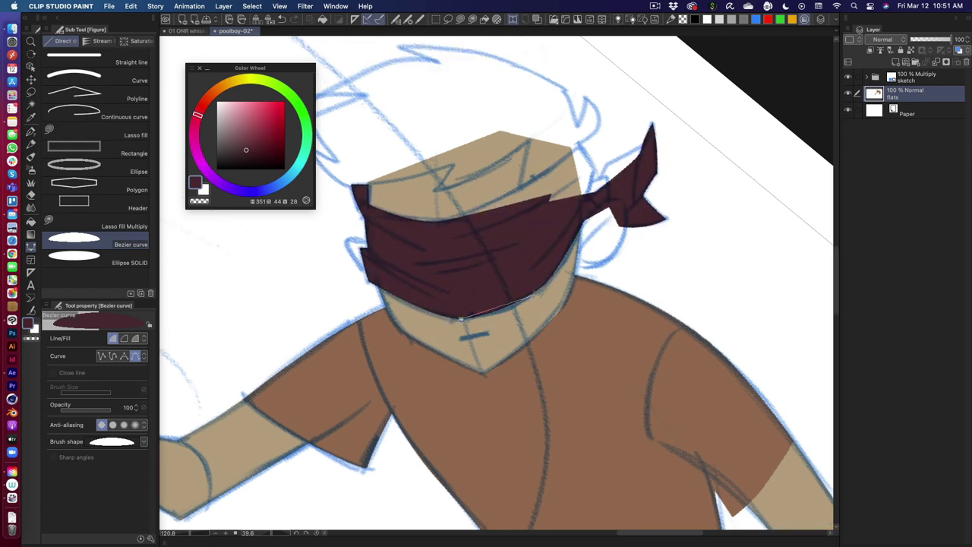
{"action": "double_click", "coordinate": [596, 192]}
{"action": "left_click", "coordinate": [518, 205]}
{"action": "left_click", "coordinate": [580, 148]}
{"action": "double_click", "coordinate": [596, 181]}
Set the drawing color to brown with hue 30, saturation 67 and value 45, and draw the hair beside the knot.
{"action": "left_click", "coordinate": [222, 86]}
{"action": "left_click", "coordinate": [262, 138]}
{"action": "left_click_drag", "start_coordinate": [527, 141], "coordinate": [566, 164]}
{"action": "left_click", "coordinate": [566, 164]}
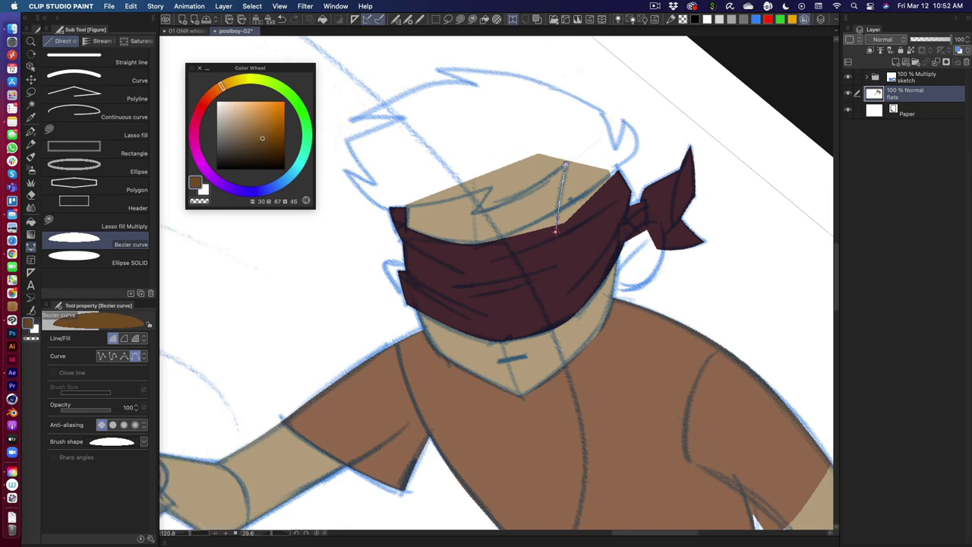
{"action": "left_click_drag", "start_coordinate": [556, 234], "coordinate": [555, 228]}
{"action": "left_click", "coordinate": [617, 181]}
{"action": "left_click", "coordinate": [617, 166]}
{"action": "left_click", "coordinate": [624, 120]}
{"action": "left_click_drag", "start_coordinate": [637, 136], "coordinate": [594, 92]}
{"action": "left_click", "coordinate": [615, 150]}
{"action": "double_click", "coordinate": [484, 134]}
Draw a closed brown shape along the top of the head out to the upper hair spike.
{"action": "left_click_drag", "start_coordinate": [482, 135], "coordinate": [509, 205]}
{"action": "left_click_drag", "start_coordinate": [608, 144], "coordinate": [554, 133]}
{"action": "left_click_drag", "start_coordinate": [443, 161], "coordinate": [493, 162]}
{"action": "double_click", "coordinate": [553, 182]}
Draw two closed brown shapes for the hair spikes at the front of the head.
{"action": "left_click", "coordinate": [490, 161]}
{"action": "mouse_move", "coordinate": [379, 236]}
{"action": "left_mouse_down"}
{"action": "mouse_move", "coordinate": [323, 291]}
{"action": "mouse_move", "coordinate": [436, 217]}
{"action": "left_mouse_up"}
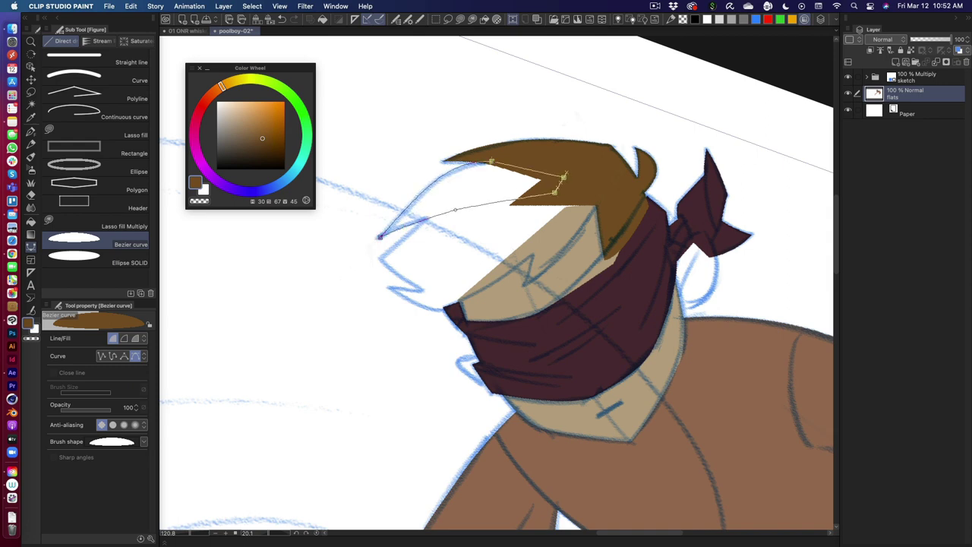
{"action": "double_click", "coordinate": [562, 194]}
{"action": "left_click", "coordinate": [442, 206]}
{"action": "left_click", "coordinate": [379, 258]}
{"action": "left_click", "coordinate": [422, 290]}
{"action": "double_click", "coordinate": [581, 200]}
Fill the rest of the hair and the jagged fringe over the forehead with closed brown shapes.
{"action": "left_click_drag", "start_coordinate": [582, 200], "coordinate": [612, 290]}
{"action": "left_click", "coordinate": [420, 208]}
{"action": "left_click_drag", "start_coordinate": [440, 259], "coordinate": [459, 269]}
{"action": "left_click", "coordinate": [540, 289]}
{"action": "left_click", "coordinate": [420, 207]}
{"action": "left_click_drag", "start_coordinate": [645, 282], "coordinate": [594, 182]}
{"action": "left_click", "coordinate": [463, 227]}
{"action": "left_click", "coordinate": [483, 196]}
{"action": "double_click", "coordinate": [574, 169]}
Sample the blindfold and skin colors to patch the blindfold's left edge and draw the ear beside it.
{"action": "left_click", "coordinate": [425, 273], "text": "alt"}
{"action": "left_click", "coordinate": [394, 240]}
{"action": "left_click", "coordinate": [394, 239]}
{"action": "left_click", "coordinate": [410, 236], "text": "alt"}
{"action": "left_click", "coordinate": [372, 271]}
{"action": "double_click", "coordinate": [390, 303]}
{"action": "left_click", "coordinate": [399, 266], "text": "alt"}
{"action": "double_click", "coordinate": [386, 311]}
Sample the skin color from the jaw and draw the ear below the blindfold's knot as a closed tan shape.
{"action": "left_click", "coordinate": [584, 319], "text": "alt"}
{"action": "left_click", "coordinate": [594, 313]}
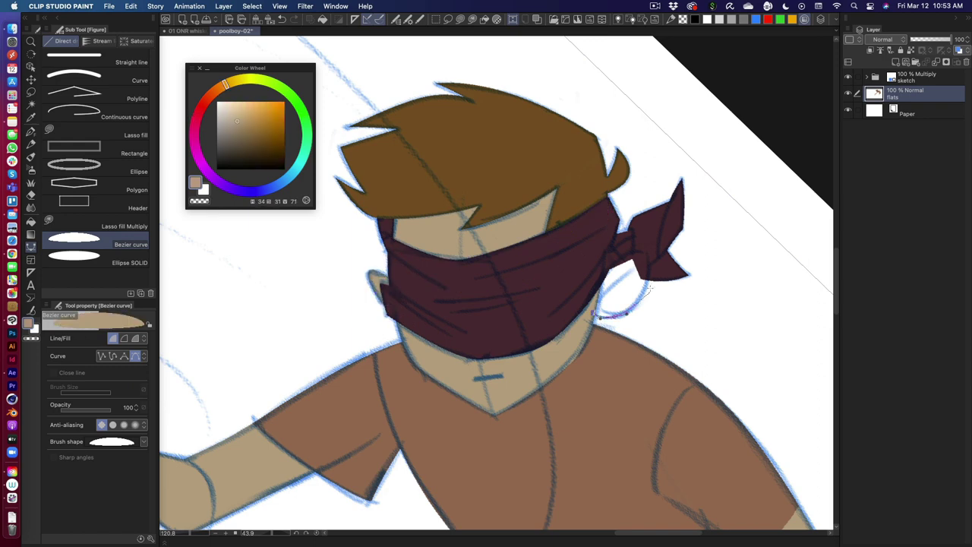
{"action": "left_click", "coordinate": [648, 281]}
{"action": "double_click", "coordinate": [633, 264]}
Add a Tone Curve correction layer above the flats, with the middle of the RGB curve pulled down to darken the colors.
{"action": "key", "text": "super+0"}
{"action": "left_click_drag", "start_coordinate": [614, 390], "coordinate": [632, 363]}
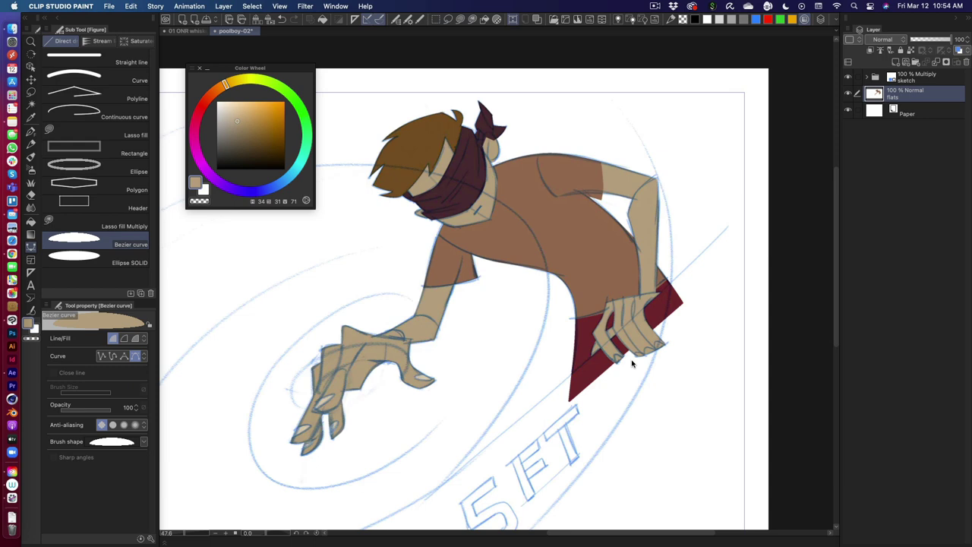
{"action": "left_click", "coordinate": [848, 31]}
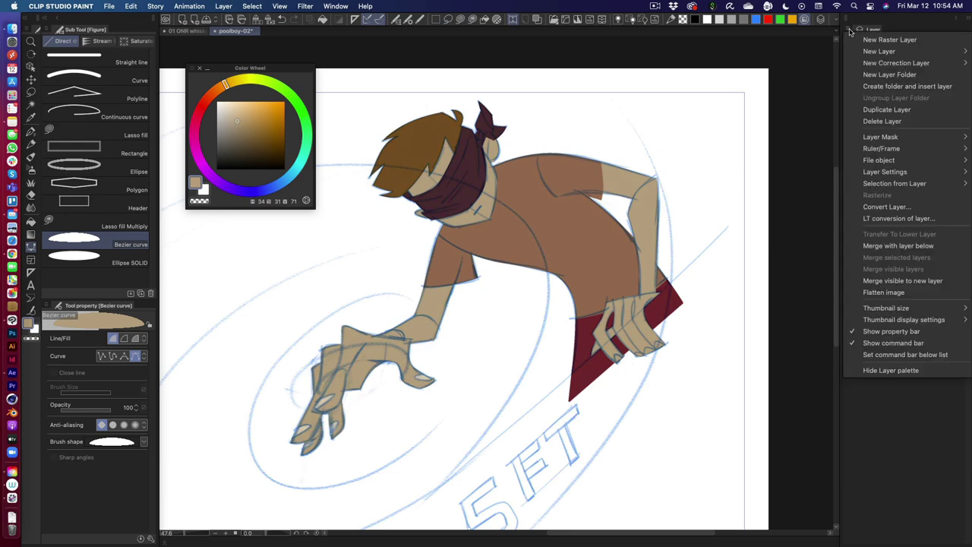
{"action": "mouse_move", "coordinate": [899, 67]}
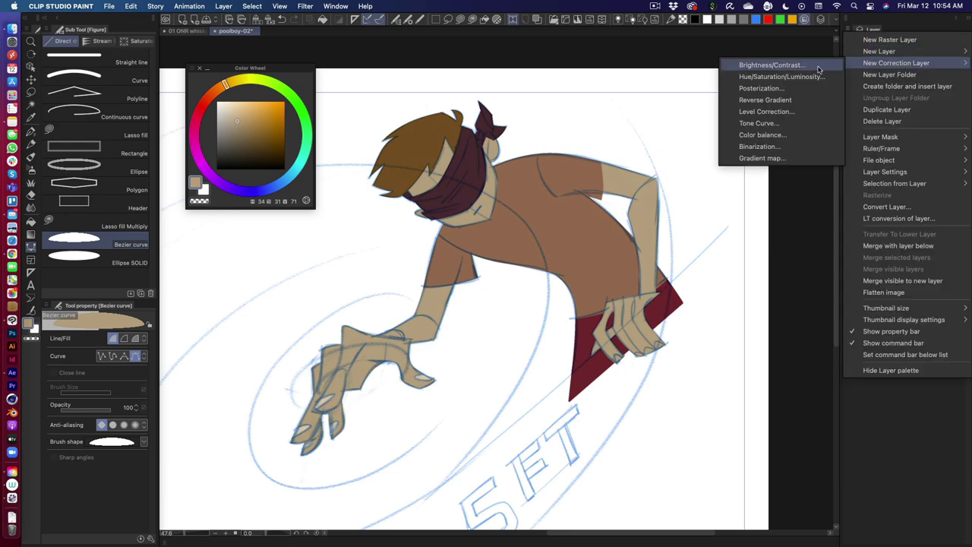
{"action": "left_click", "coordinate": [799, 123]}
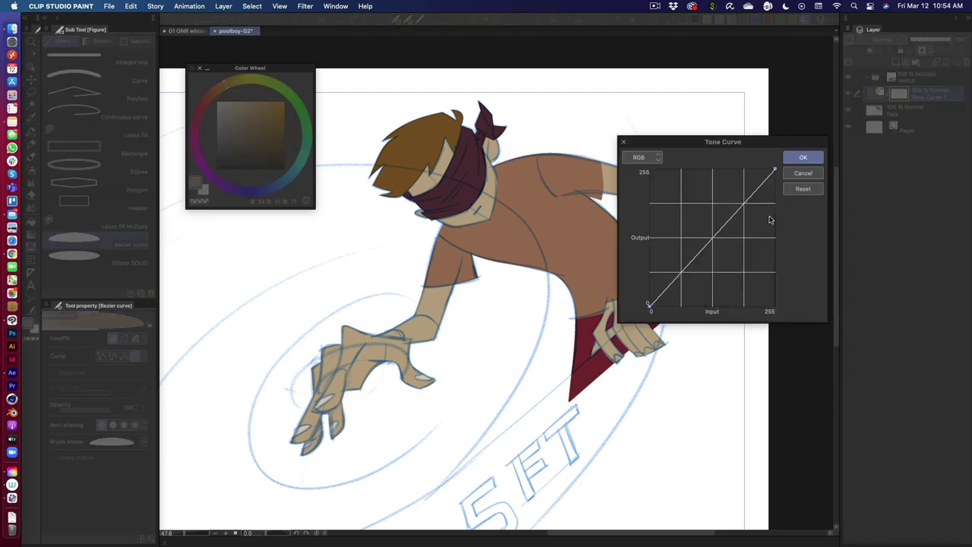
{"action": "left_click_drag", "start_coordinate": [721, 230], "coordinate": [728, 255]}
{"action": "left_click", "coordinate": [802, 157]}
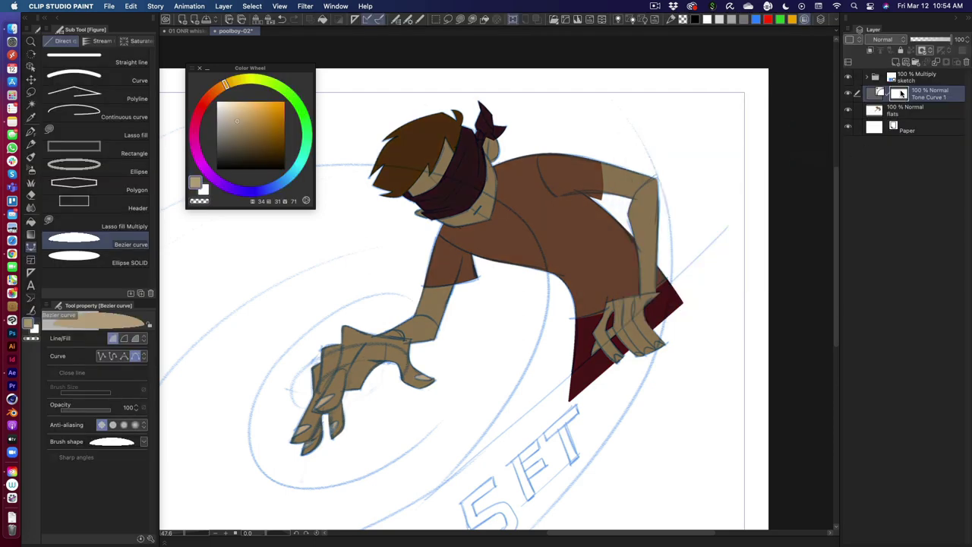
Clear the Tone Curve layer's mask to hide the darkening and clip the layer to the flats below.
{"action": "key", "text": "Delete"}
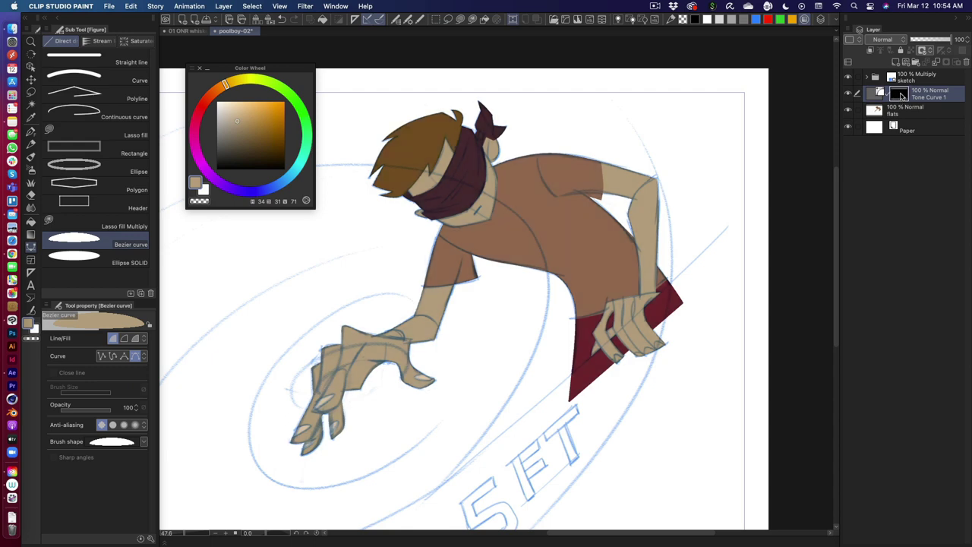
{"action": "left_click", "coordinate": [870, 50]}
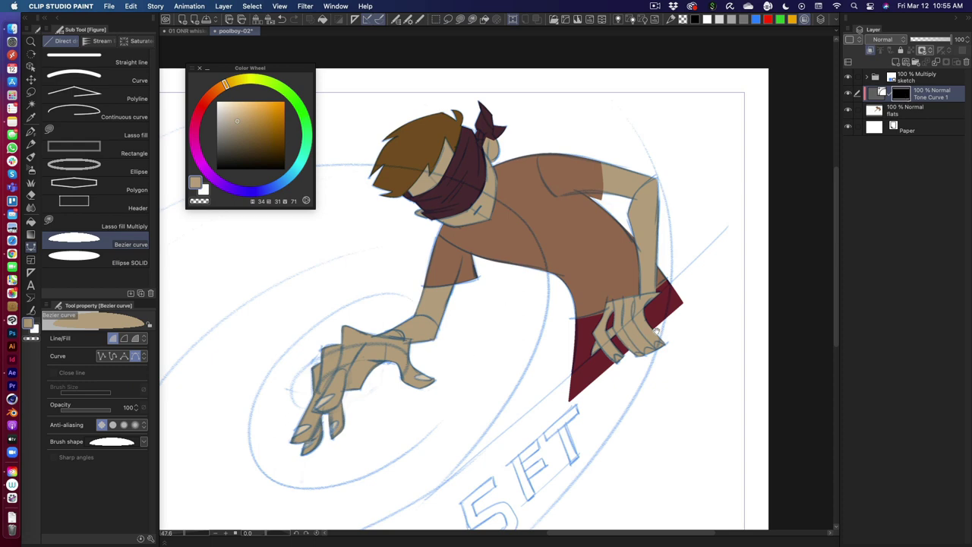
Set the Bezier curve to draw lines only, for work on the hand at the waist.
{"action": "scroll", "coordinate": [657, 332], "scroll_direction": "up", "scroll_amount": 5}
{"action": "left_click_drag", "start_coordinate": [691, 364], "coordinate": [615, 373]}
{"action": "left_click", "coordinate": [126, 340]}
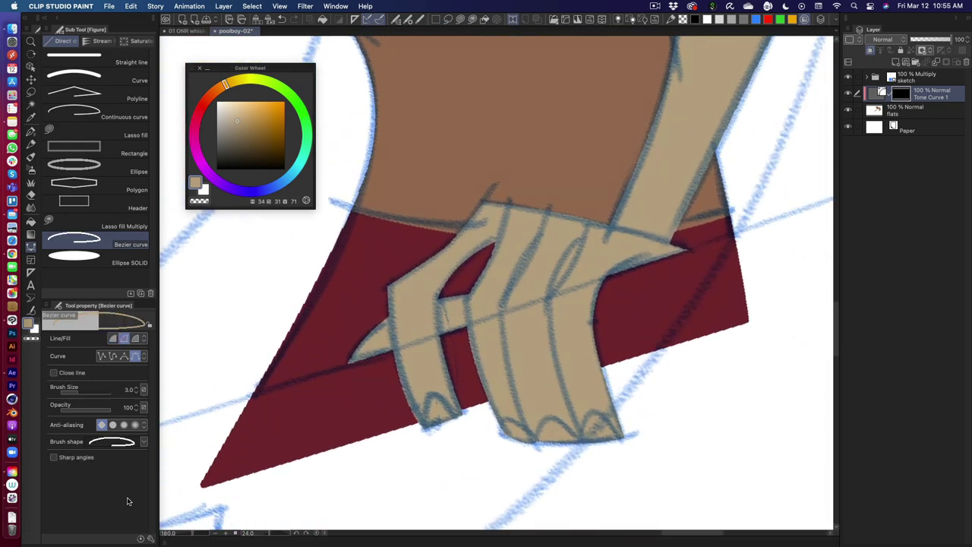
{"action": "left_click", "coordinate": [530, 249]}
{"action": "left_click_drag", "start_coordinate": [509, 336], "coordinate": [520, 371]}
{"action": "left_click", "coordinate": [545, 365]}
{"action": "key", "text": "Escape"}
Increase the Bezier curve's brush size to 6.
{"action": "left_click", "coordinate": [136, 387]}
{"action": "left_click", "coordinate": [136, 388]}
{"action": "left_click", "coordinate": [135, 388]}
{"action": "left_click", "coordinate": [136, 387]}
{"action": "left_click", "coordinate": [538, 247]}
{"action": "left_click_drag", "start_coordinate": [516, 342], "coordinate": [536, 401]}
{"action": "key", "text": "Escape"}
{"action": "left_click", "coordinate": [136, 393]}
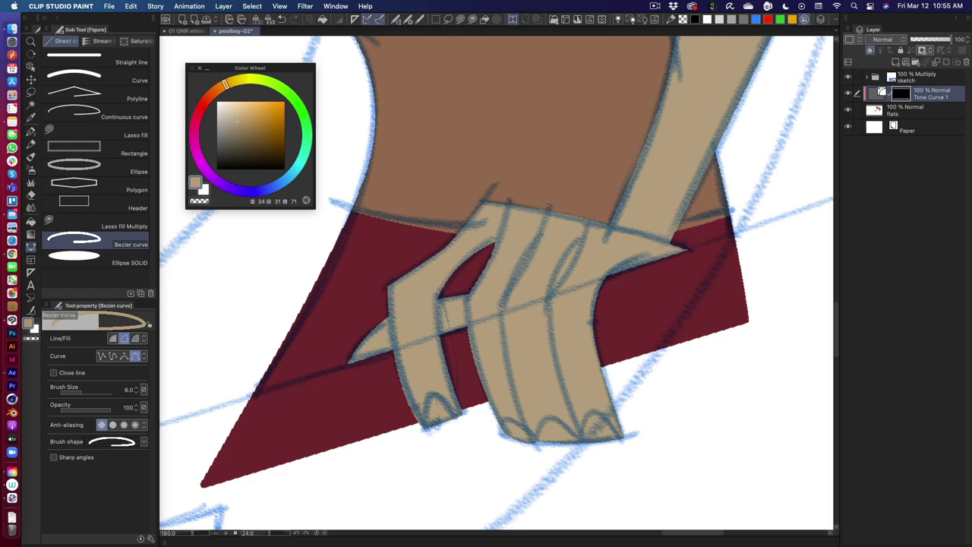
Draw short dark lines on the mask where the thumb meets the neighboring fingers of the hand at the waist.
{"action": "left_click", "coordinate": [389, 318]}
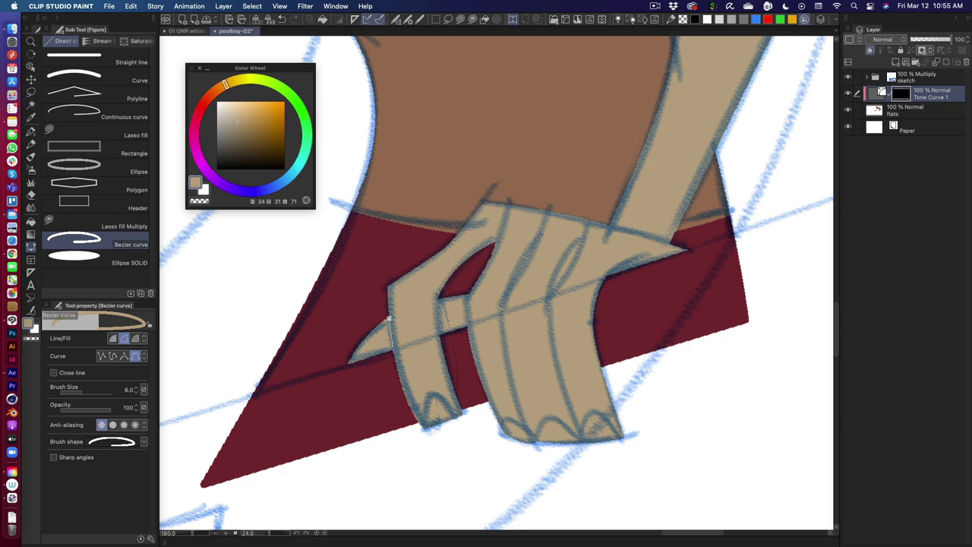
{"action": "double_click", "coordinate": [393, 351]}
{"action": "left_click", "coordinate": [467, 296]}
{"action": "double_click", "coordinate": [466, 328]}
Draw two dark curved lines separating the fingers of the hand at the waist, from the knuckles to the fingertips.
{"action": "left_click", "coordinate": [545, 213]}
{"action": "left_click_drag", "start_coordinate": [502, 302], "coordinate": [513, 331]}
{"action": "left_click_drag", "start_coordinate": [532, 440], "coordinate": [560, 488]}
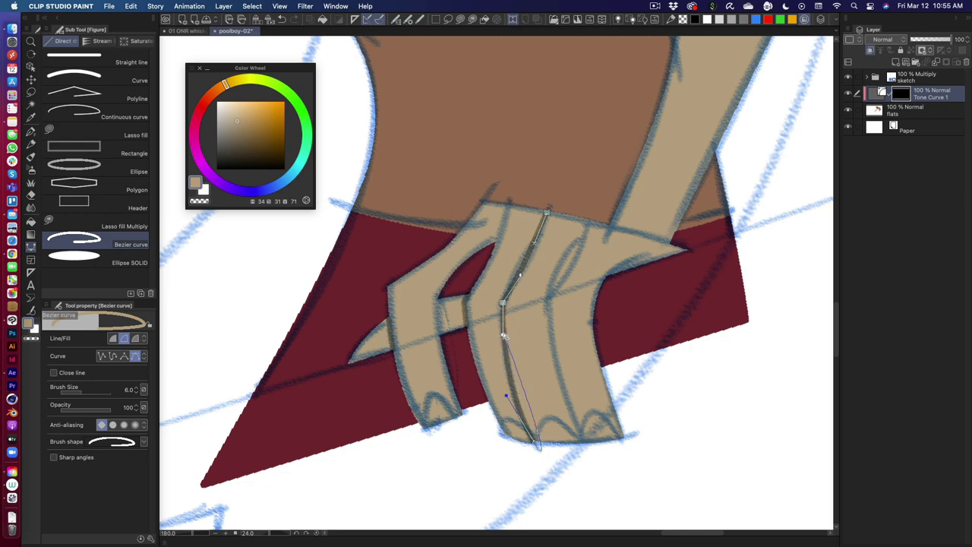
{"action": "key", "text": "Return"}
{"action": "left_click", "coordinate": [588, 221]}
{"action": "left_click_drag", "start_coordinate": [549, 301], "coordinate": [544, 344]}
{"action": "left_click_drag", "start_coordinate": [575, 424], "coordinate": [592, 459]}
{"action": "key", "text": "Return"}
Draw the short curved crease beside the last finger and the line where the wrist meets the back of the hand.
{"action": "left_click", "coordinate": [582, 236]}
{"action": "left_click_drag", "start_coordinate": [549, 297], "coordinate": [546, 327]}
{"action": "key", "text": "Return"}
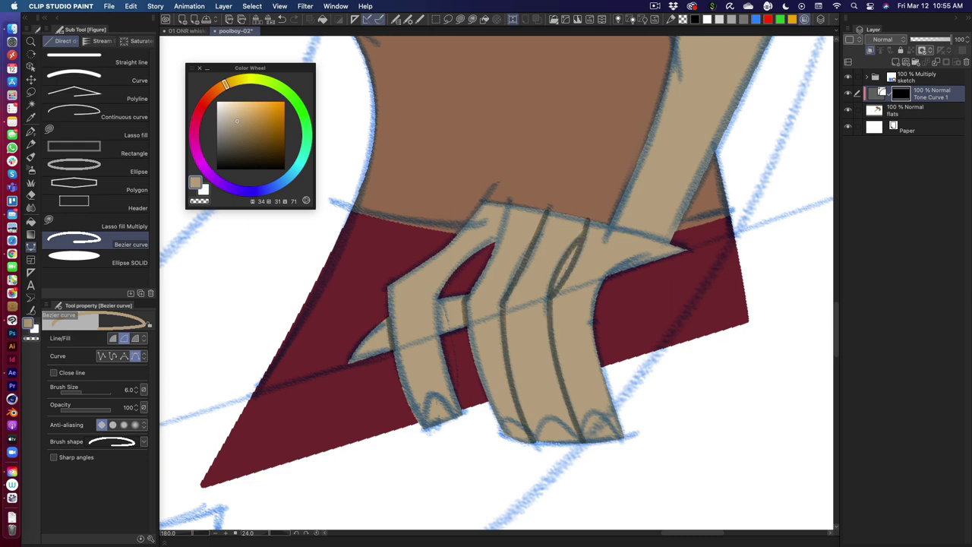
{"action": "left_click", "coordinate": [609, 226]}
{"action": "key", "text": "Return"}
{"action": "key", "text": "Return"}
Draw the sleeve seam from the top of the bent arm's shoulder down and around to the underarm.
{"action": "mouse_move", "coordinate": [484, 338]}
{"action": "left_mouse_down"}
{"action": "mouse_move", "coordinate": [516, 290]}
{"action": "mouse_move", "coordinate": [486, 264]}
{"action": "left_mouse_up"}
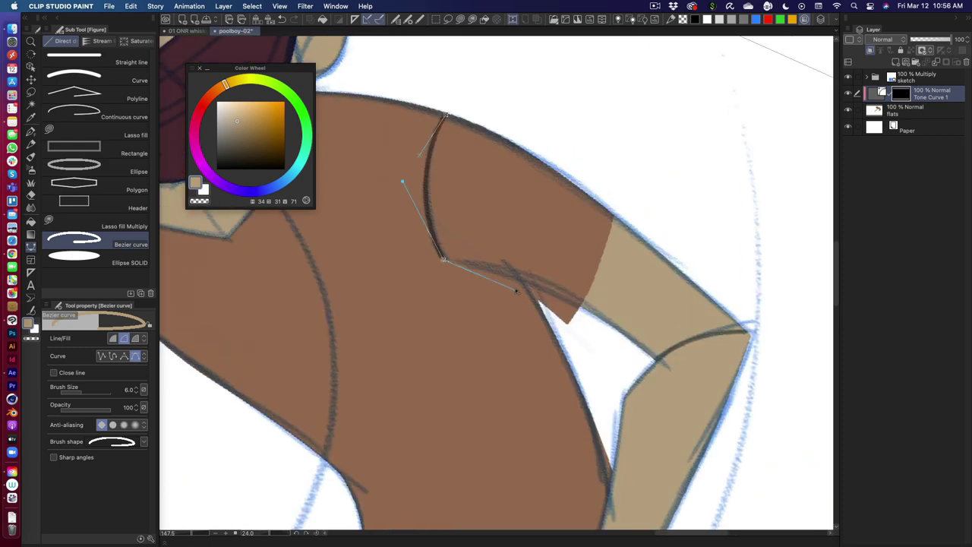
{"action": "left_click_drag", "start_coordinate": [539, 300], "coordinate": [568, 319]}
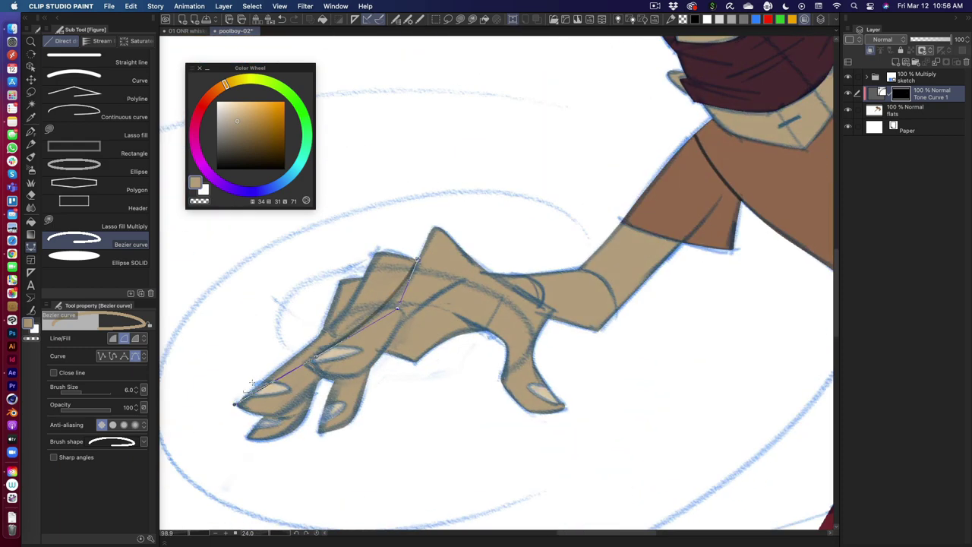
Draw dark curved lines separating the fingers and marking the palm folds of the outstretched hand.
{"action": "left_click_drag", "start_coordinate": [350, 383], "coordinate": [387, 357]}
{"action": "key", "text": "Return"}
{"action": "left_click_drag", "start_coordinate": [465, 280], "coordinate": [482, 275]}
{"action": "key", "text": "Return"}
{"action": "left_click_drag", "start_coordinate": [454, 314], "coordinate": [486, 331]}
{"action": "left_click_drag", "start_coordinate": [267, 416], "coordinate": [302, 402]}
{"action": "key", "text": "Return"}
{"action": "left_click_drag", "start_coordinate": [363, 277], "coordinate": [351, 299]}
{"action": "left_click_drag", "start_coordinate": [321, 334], "coordinate": [300, 350]}
{"action": "key", "text": "Return"}
Draw curved contour lines across the wrist and the elbow of the outstretched arm.
{"action": "left_click", "coordinate": [487, 273]}
{"action": "left_click_drag", "start_coordinate": [553, 309], "coordinate": [548, 322]}
{"action": "key", "text": "Return"}
{"action": "left_click", "coordinate": [580, 269]}
{"action": "left_click_drag", "start_coordinate": [615, 307], "coordinate": [620, 338]}
{"action": "key", "text": "Return"}
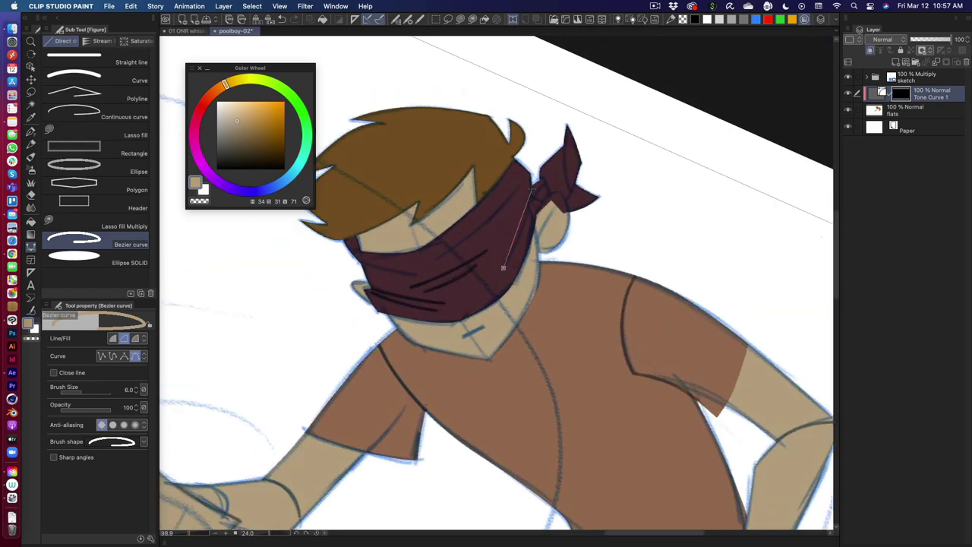
Draw dark fold lines across the blindfold and its knotted tails.
{"action": "left_click", "coordinate": [564, 145]}
{"action": "double_click", "coordinate": [569, 193]}
{"action": "left_click_drag", "start_coordinate": [437, 259], "coordinate": [520, 185]}
{"action": "left_click_drag", "start_coordinate": [361, 262], "coordinate": [413, 273]}
{"action": "scroll", "coordinate": [553, 234], "scroll_direction": "up", "scroll_amount": 3}
{"action": "left_click_drag", "start_coordinate": [553, 191], "coordinate": [529, 231]}
{"action": "left_click_drag", "start_coordinate": [533, 141], "coordinate": [548, 164]}
{"action": "key", "text": "u"}
{"action": "mouse_move", "coordinate": [525, 199]}
{"action": "left_mouse_down"}
{"action": "mouse_move", "coordinate": [577, 206]}
{"action": "mouse_move", "coordinate": [564, 222]}
{"action": "left_mouse_up"}
{"action": "key", "text": "ctrl+z"}
Select the flats layer and the Bezier curve, and return to the Tone Curve layer's mask.
{"action": "left_click", "coordinate": [917, 110]}
{"action": "left_click", "coordinate": [97, 240]}
{"action": "left_click", "coordinate": [901, 94]}
{"action": "key", "text": "ctrl+0"}
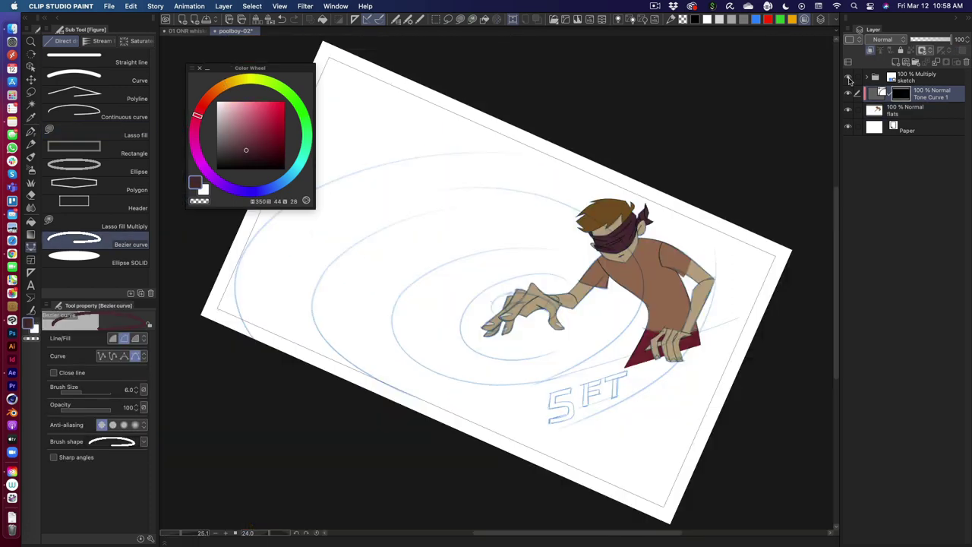